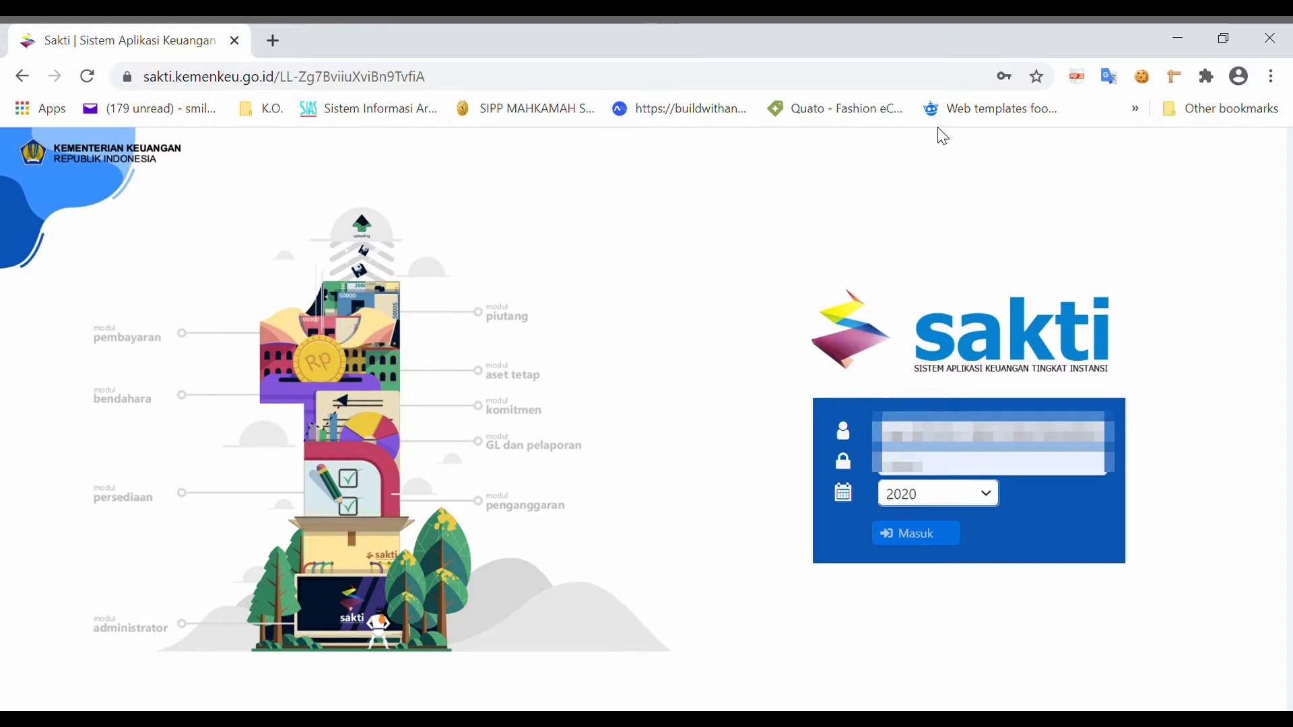
Step: Finish entering the account password and log in to SAKTI for fiscal year 2020
text(12)
click(930, 537)
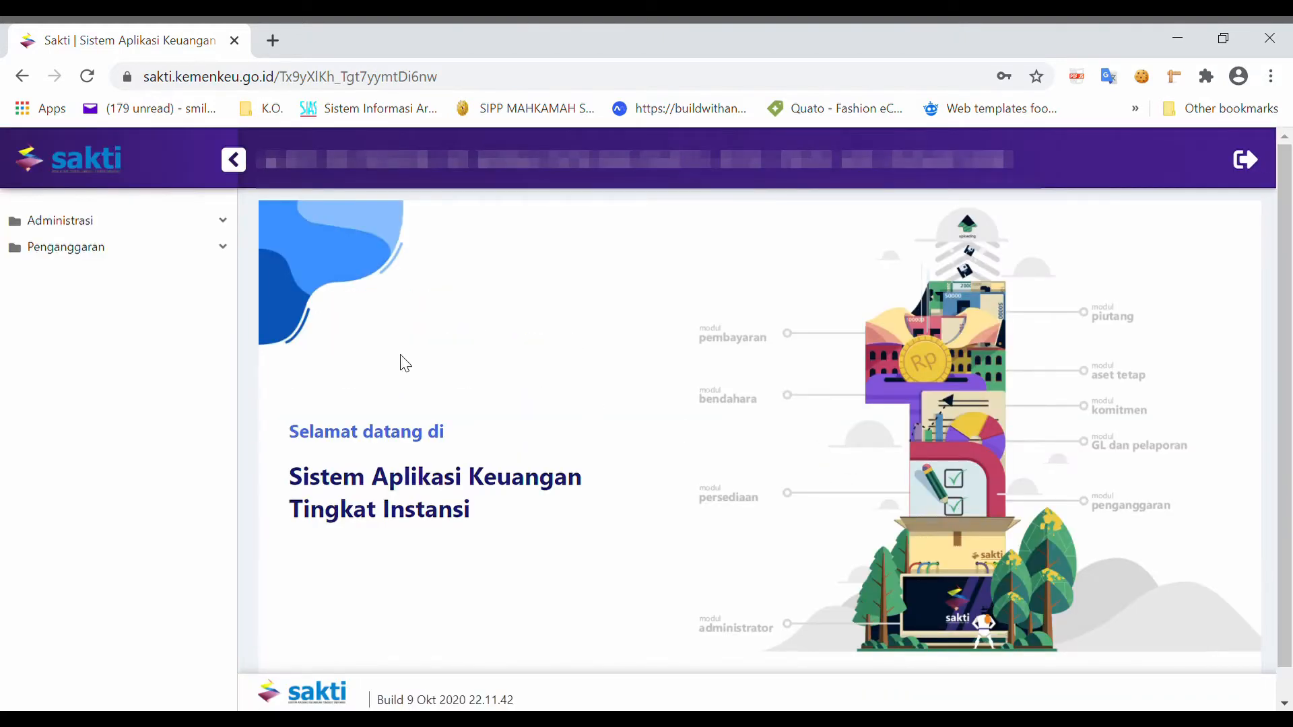
Step: Open the Validasi Data Belanja form under Penganggaran > RUH
click(201, 248)
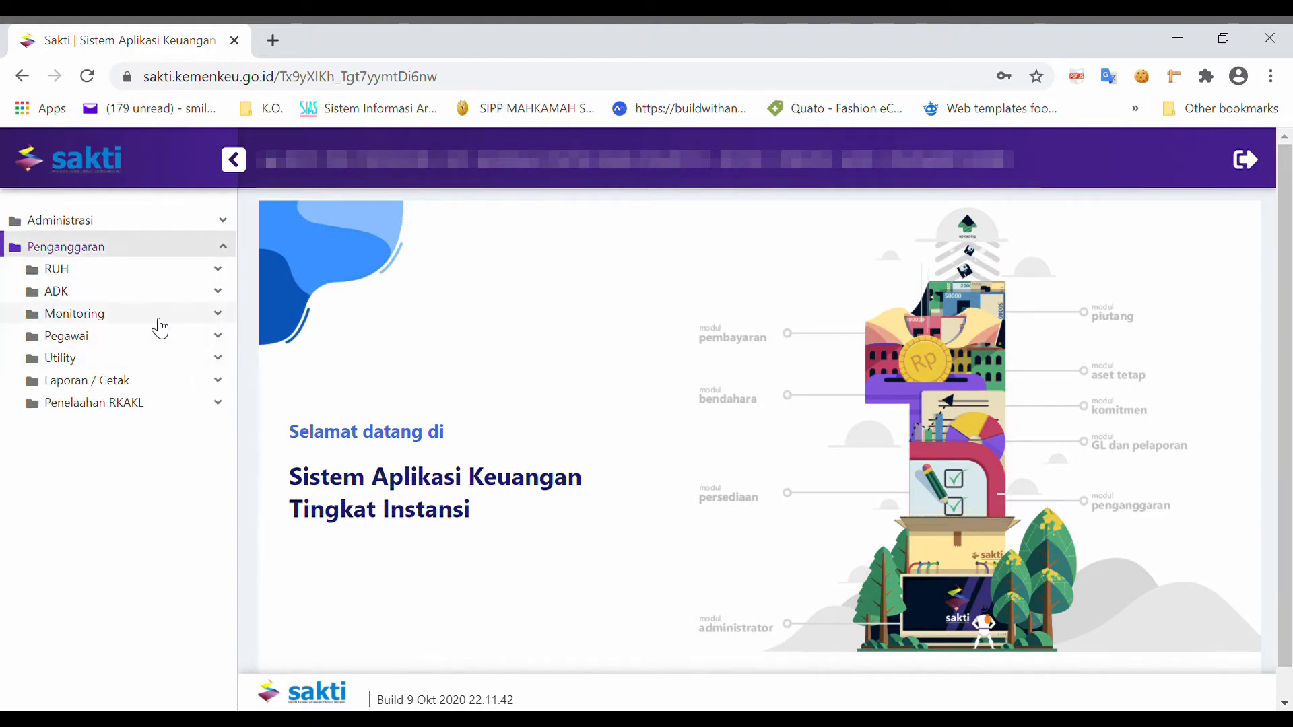
click(159, 318)
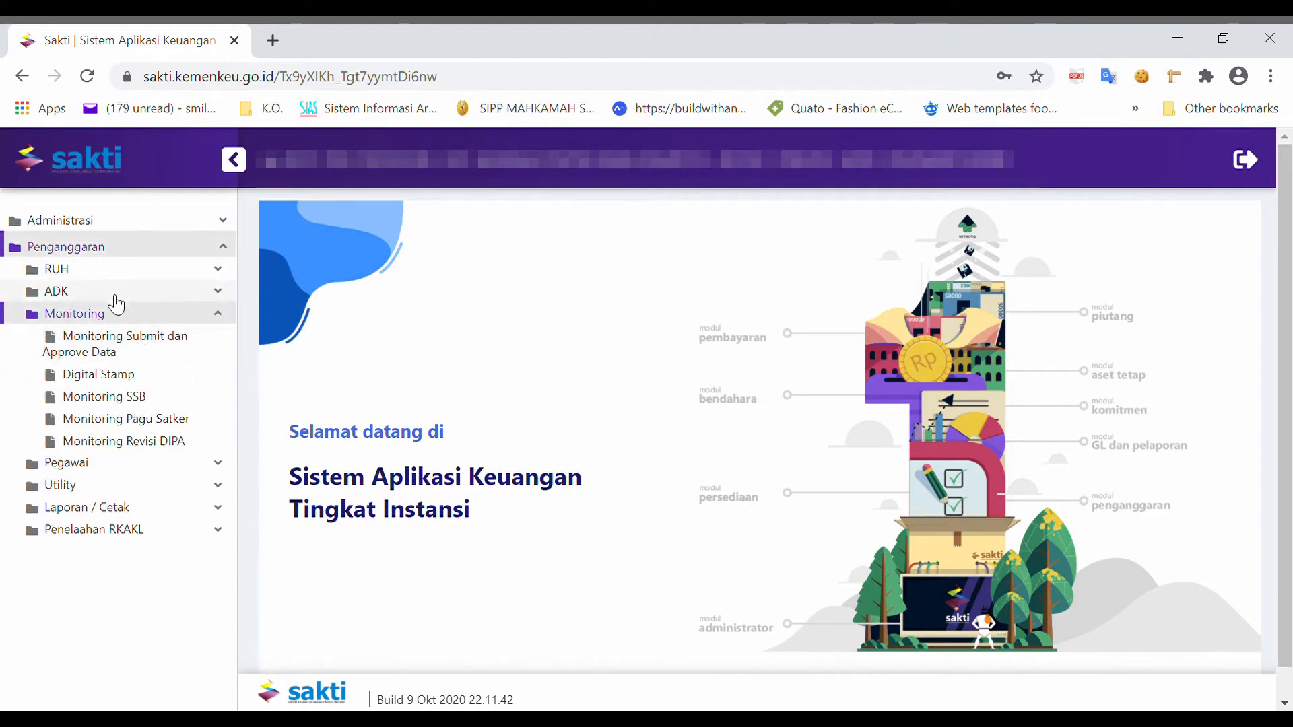
click(93, 273)
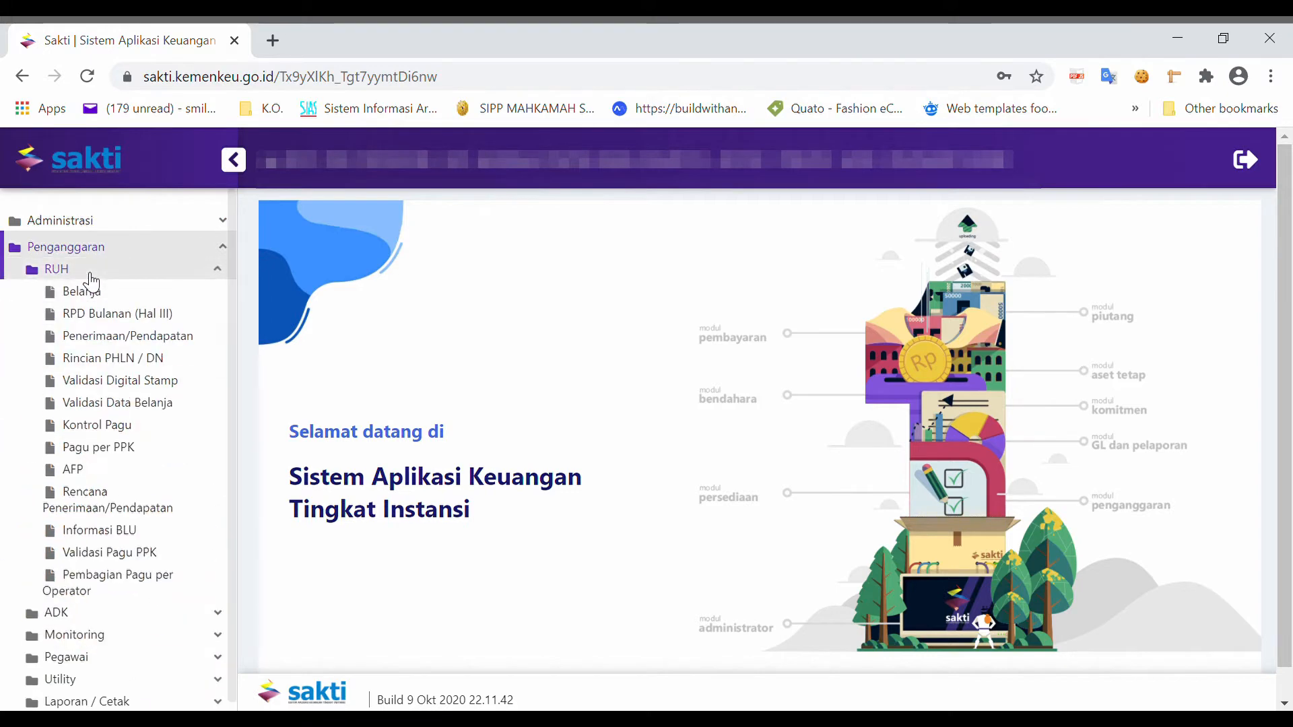
click(112, 404)
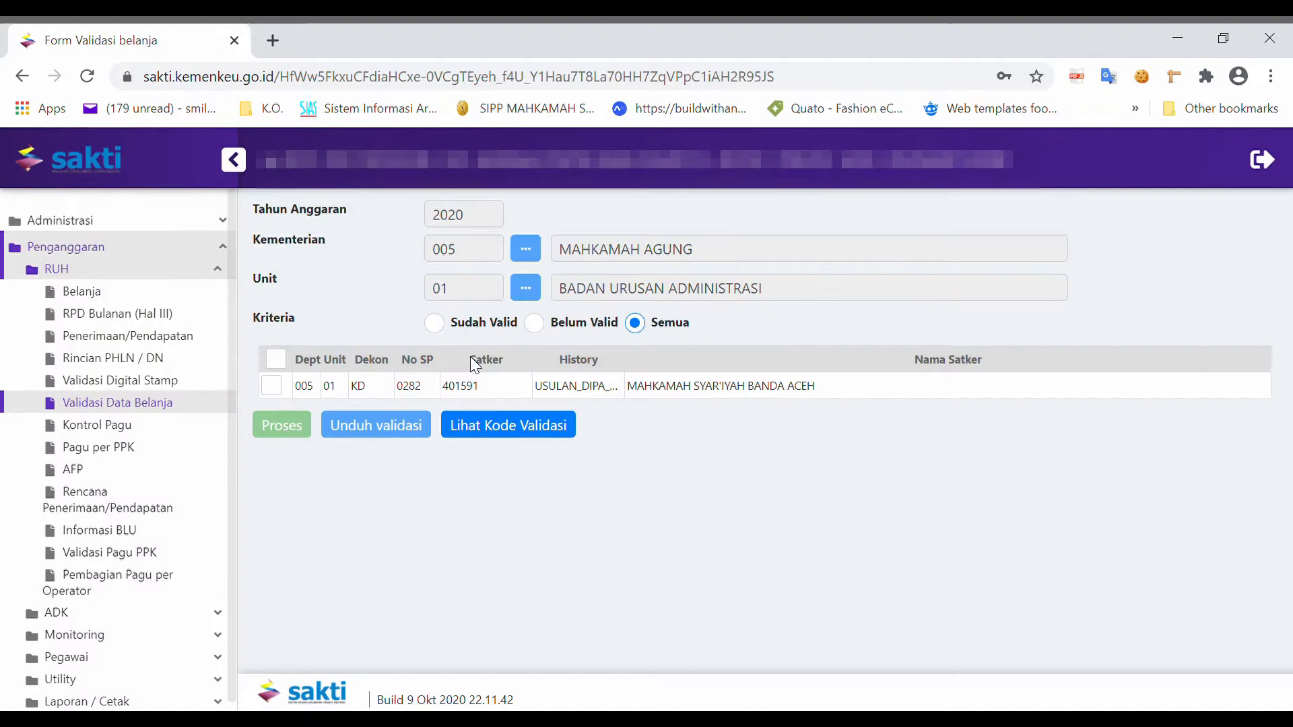
Step: Switch the validation criteria between Belum Valid and Sudah Valid and inspect the listed satker row
click(538, 325)
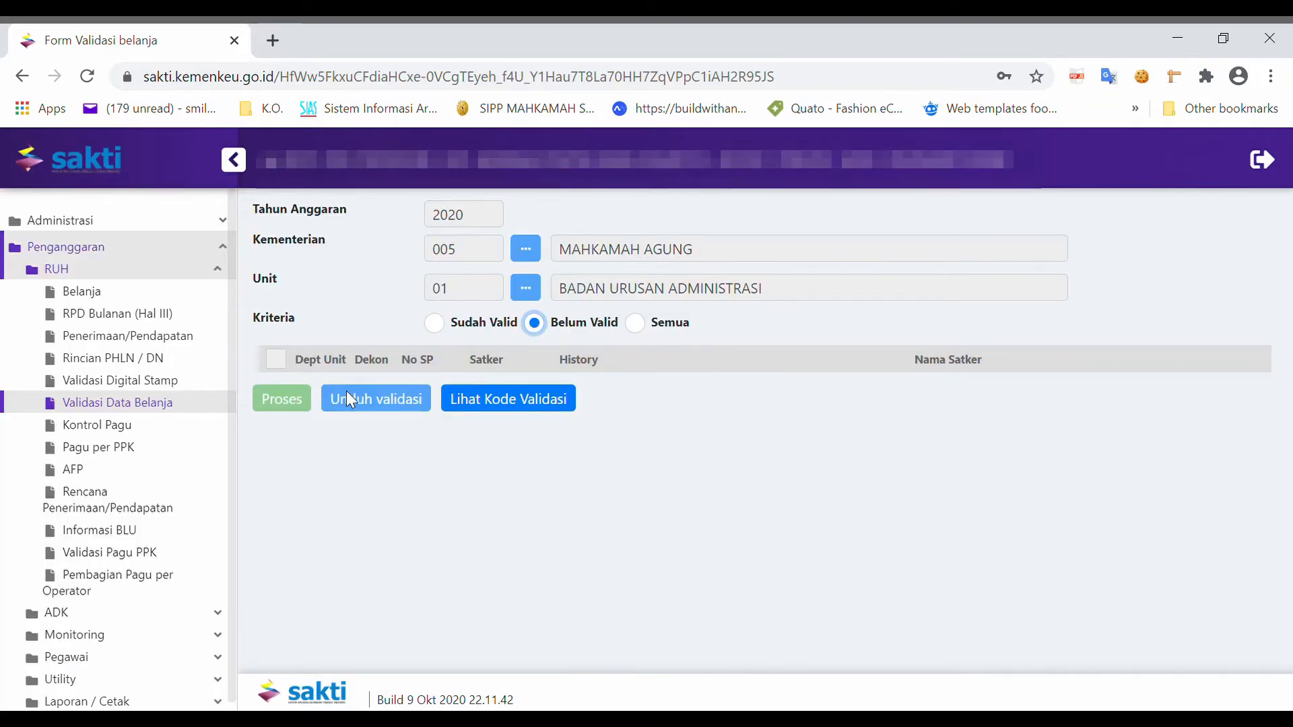
click(437, 326)
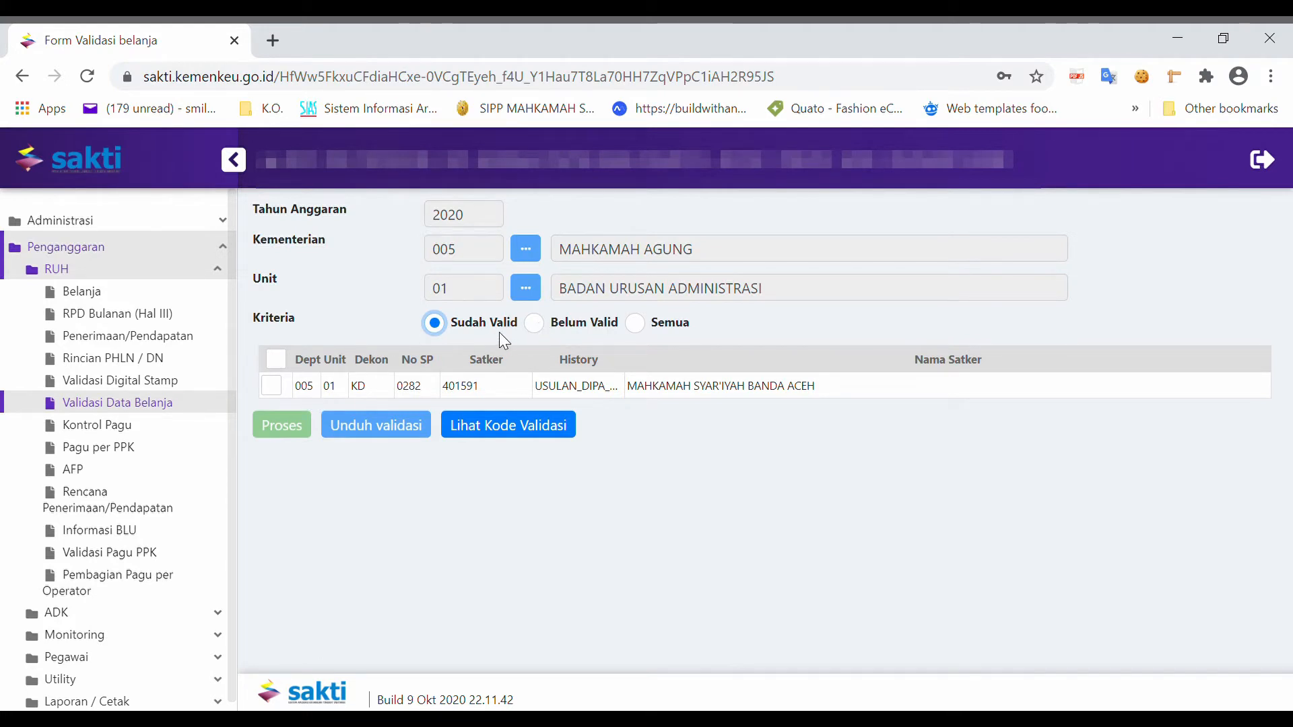
click(281, 391)
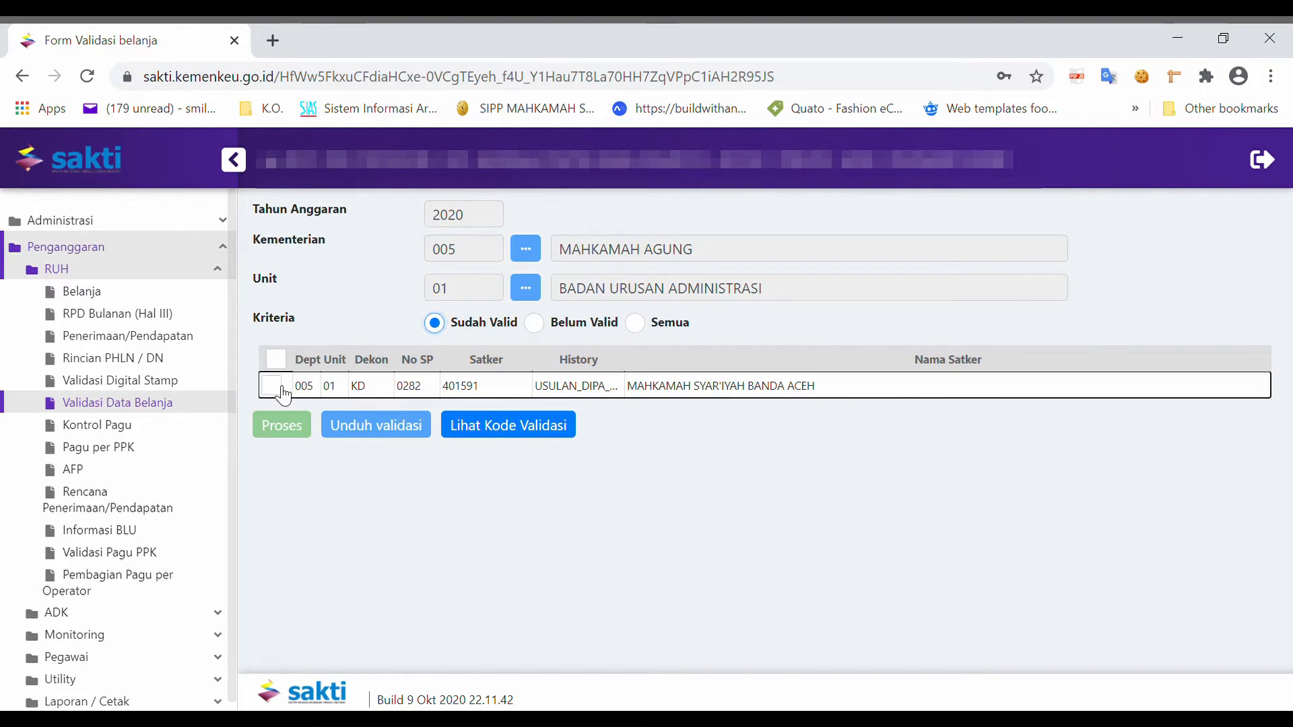
click(283, 391)
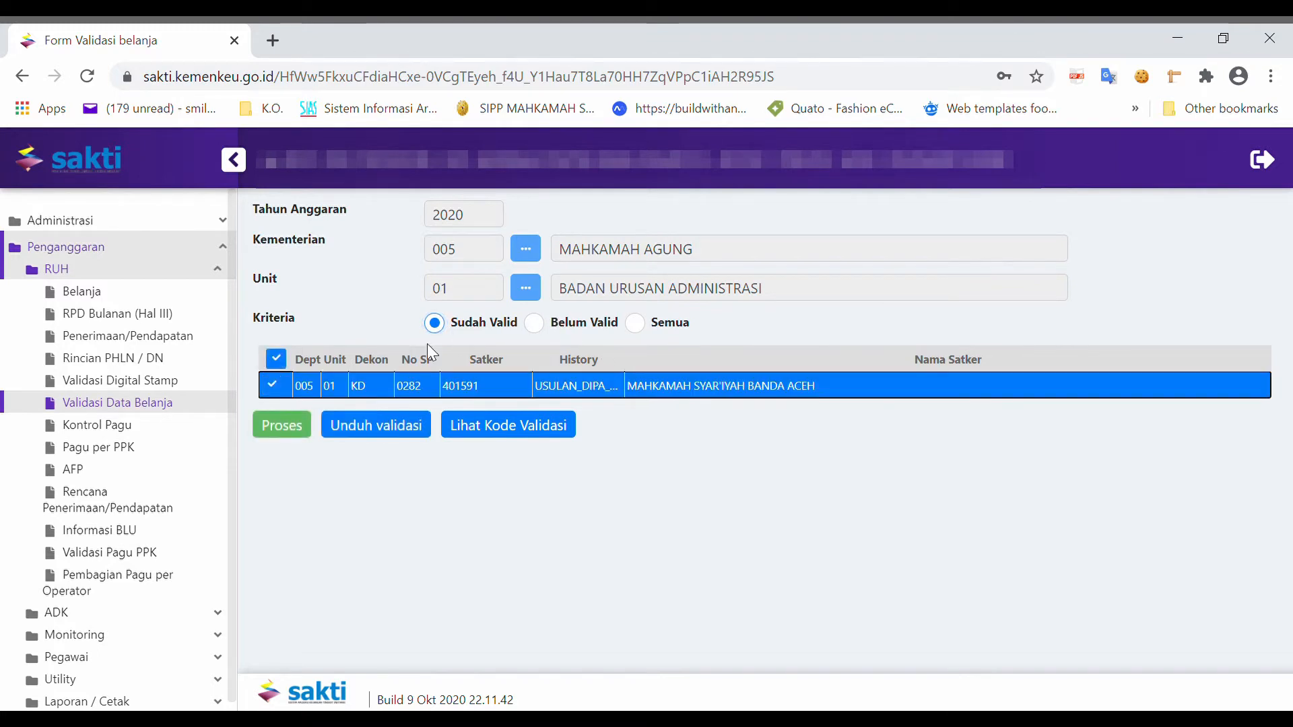
click(444, 325)
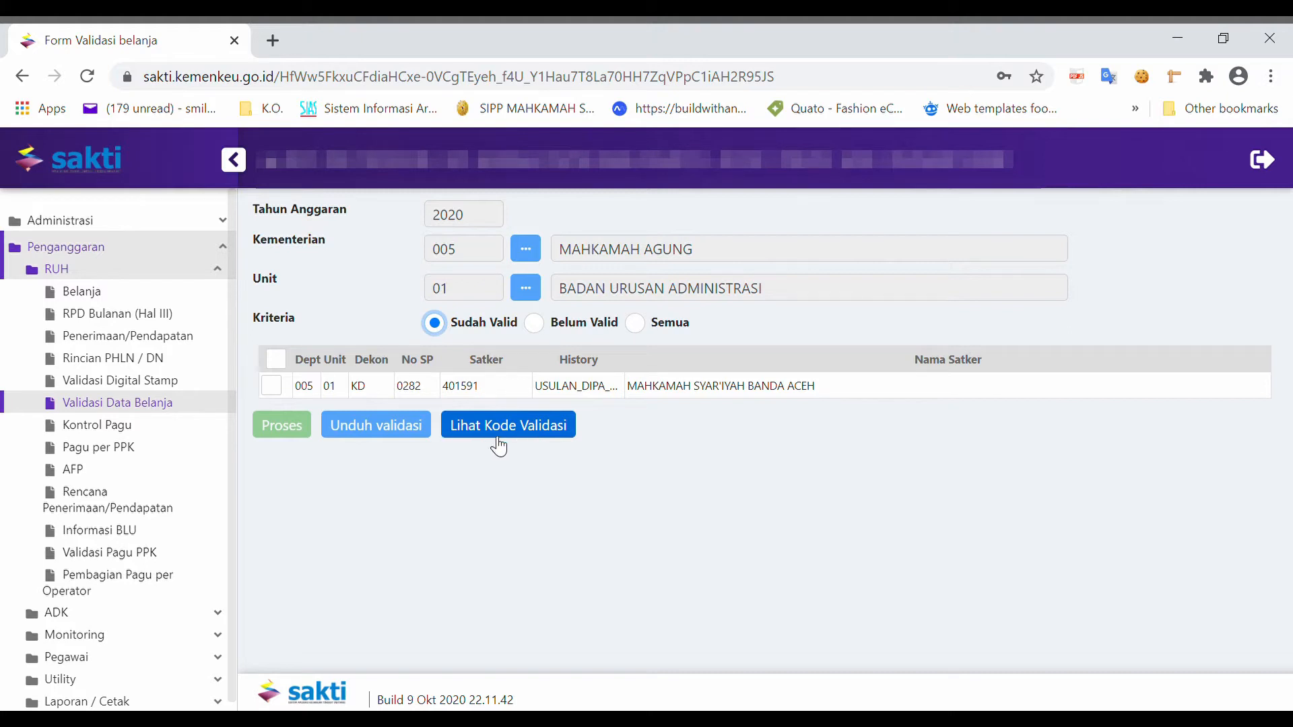
Step: Log out of the current account and log back in as the approval user
click(217, 270)
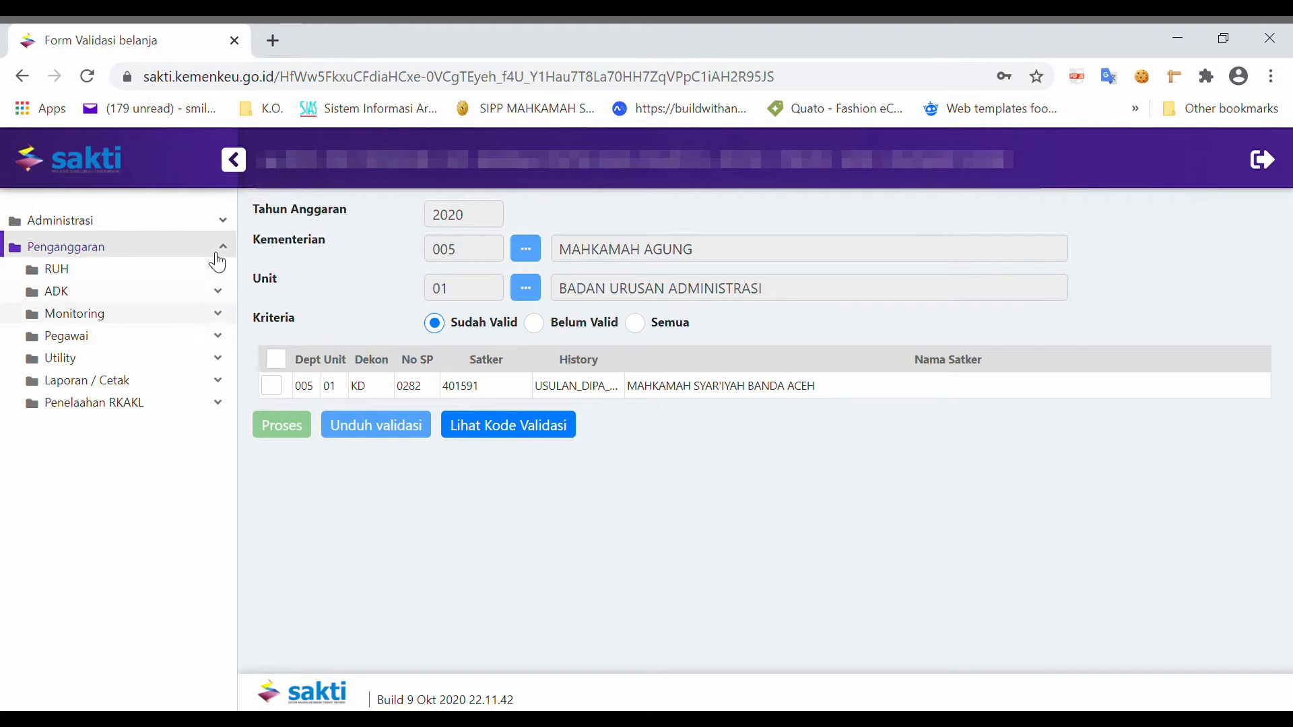
click(1261, 163)
click(736, 472)
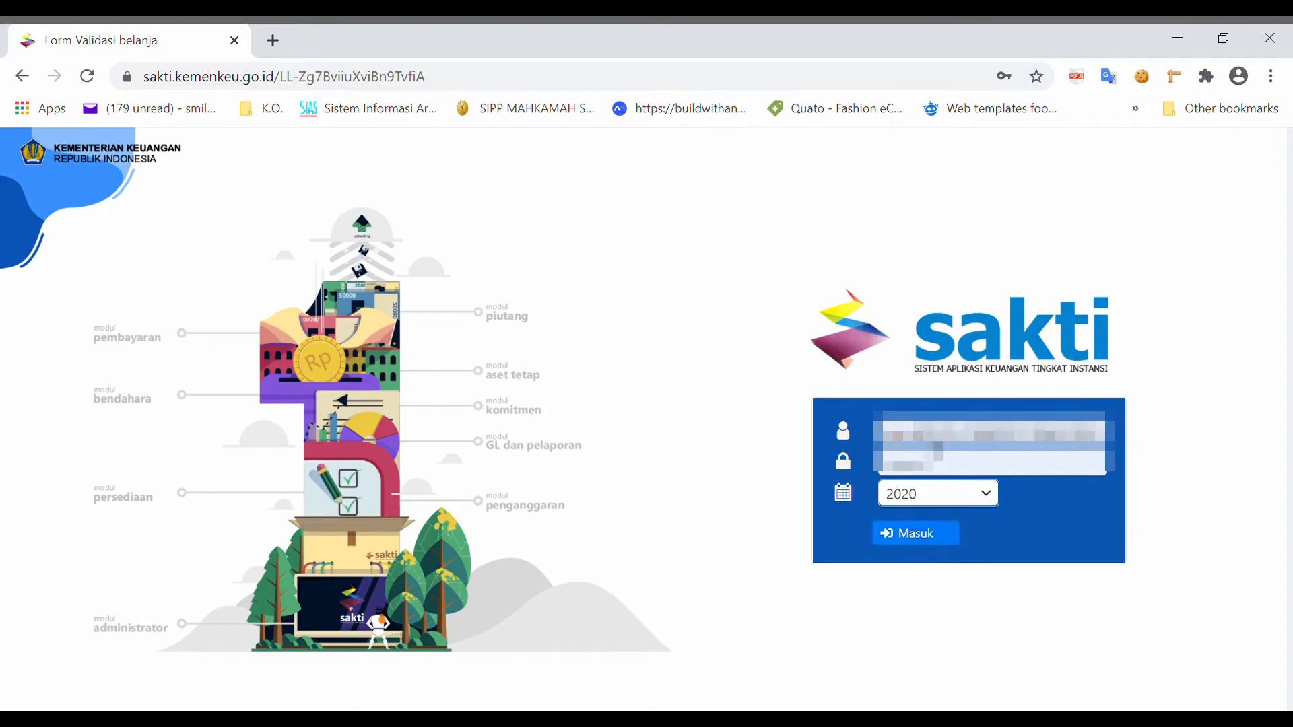
click(912, 539)
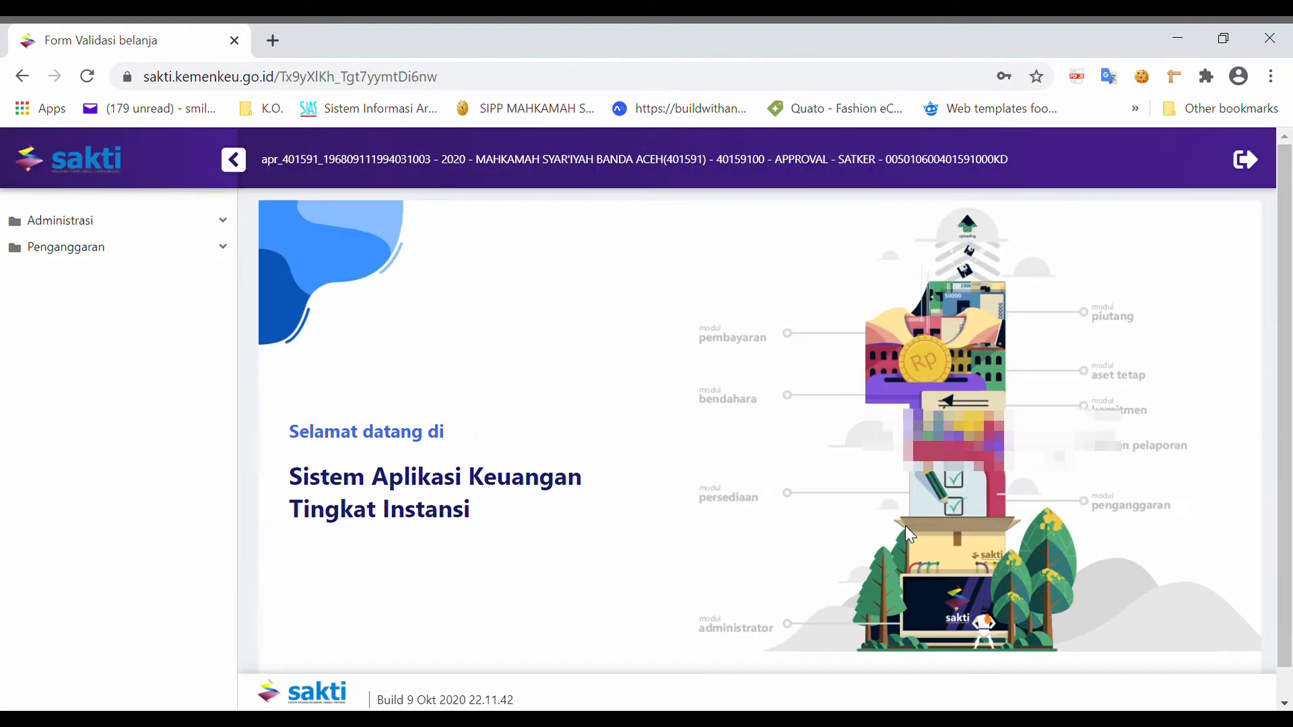
Step: Open Monitoring Submit dan Approve Data under Penganggaran > Monitoring
click(180, 245)
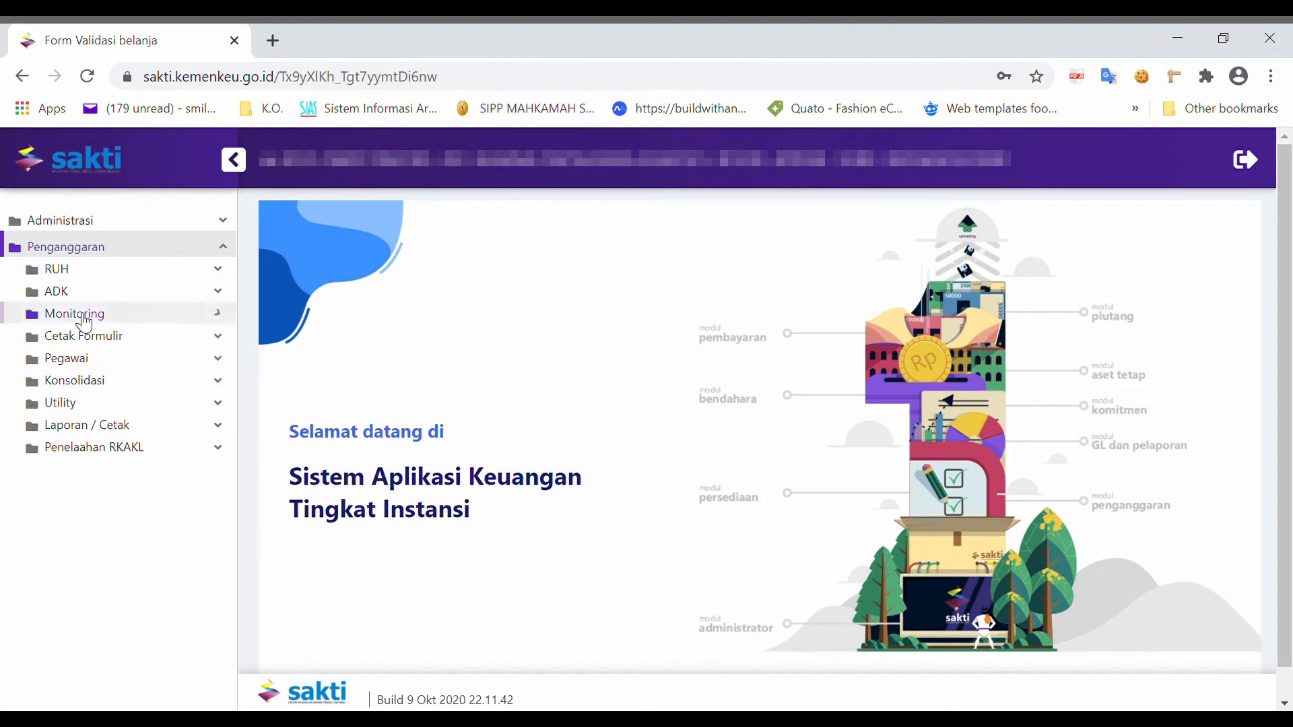
click(83, 322)
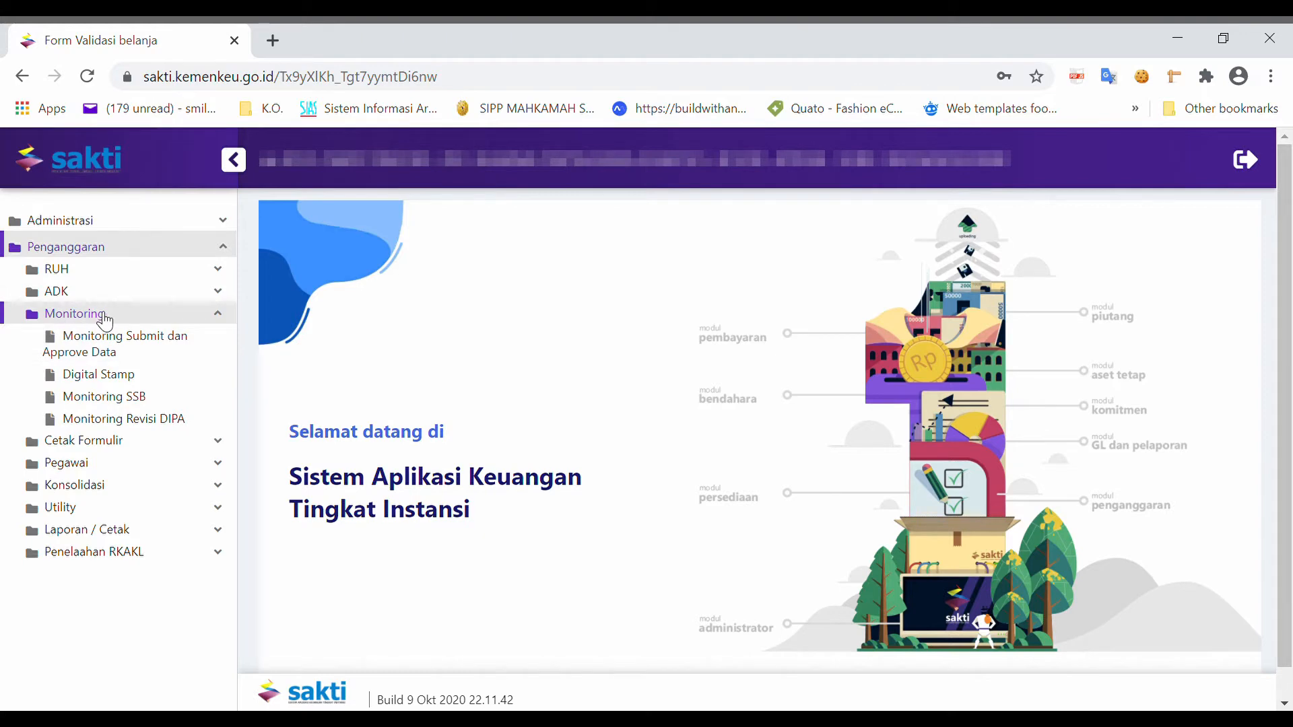
click(79, 360)
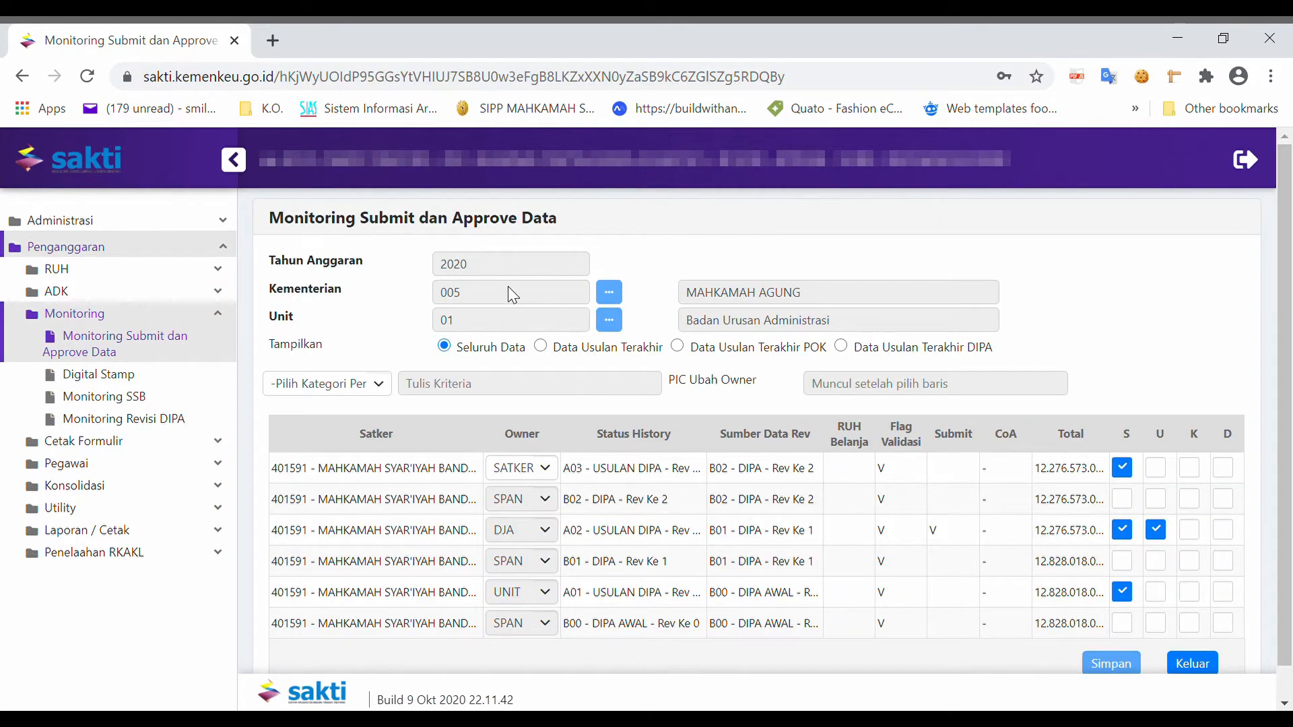
Step: Show only Data Usulan Terakhir and review the owner options for the satker row, keeping SATKER
click(541, 347)
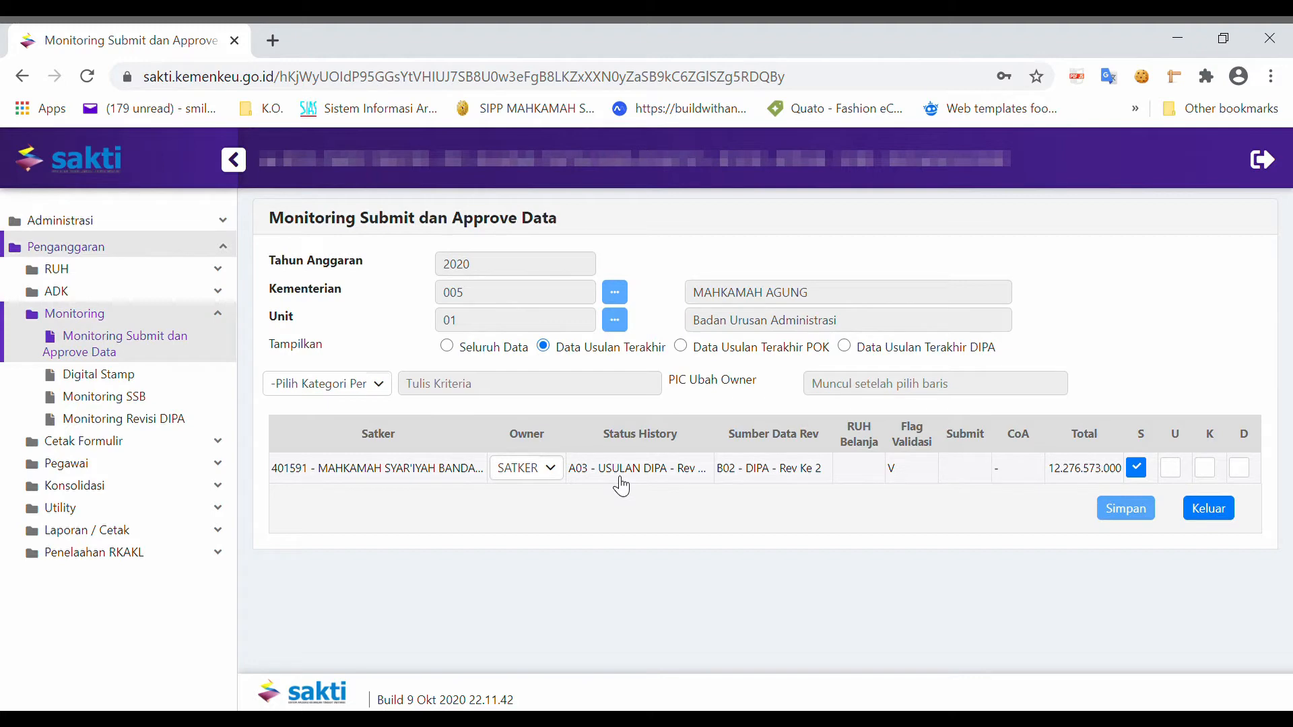
click(552, 473)
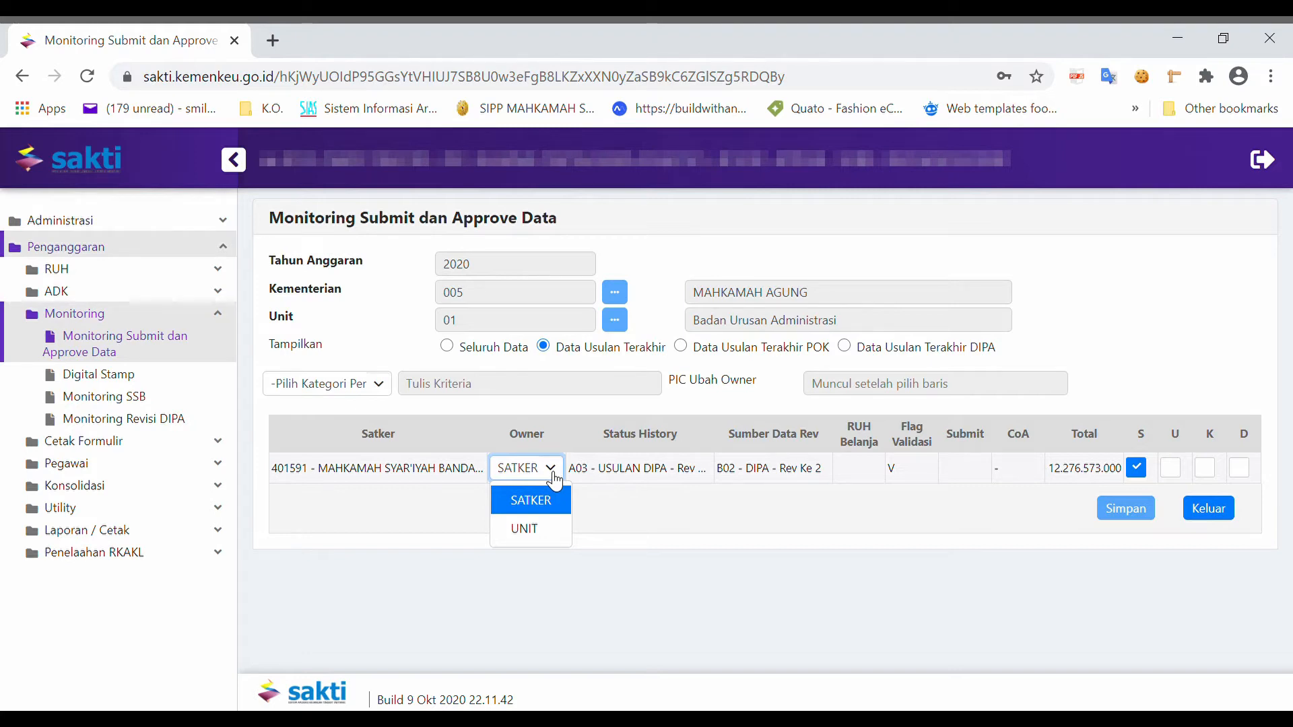
click(559, 502)
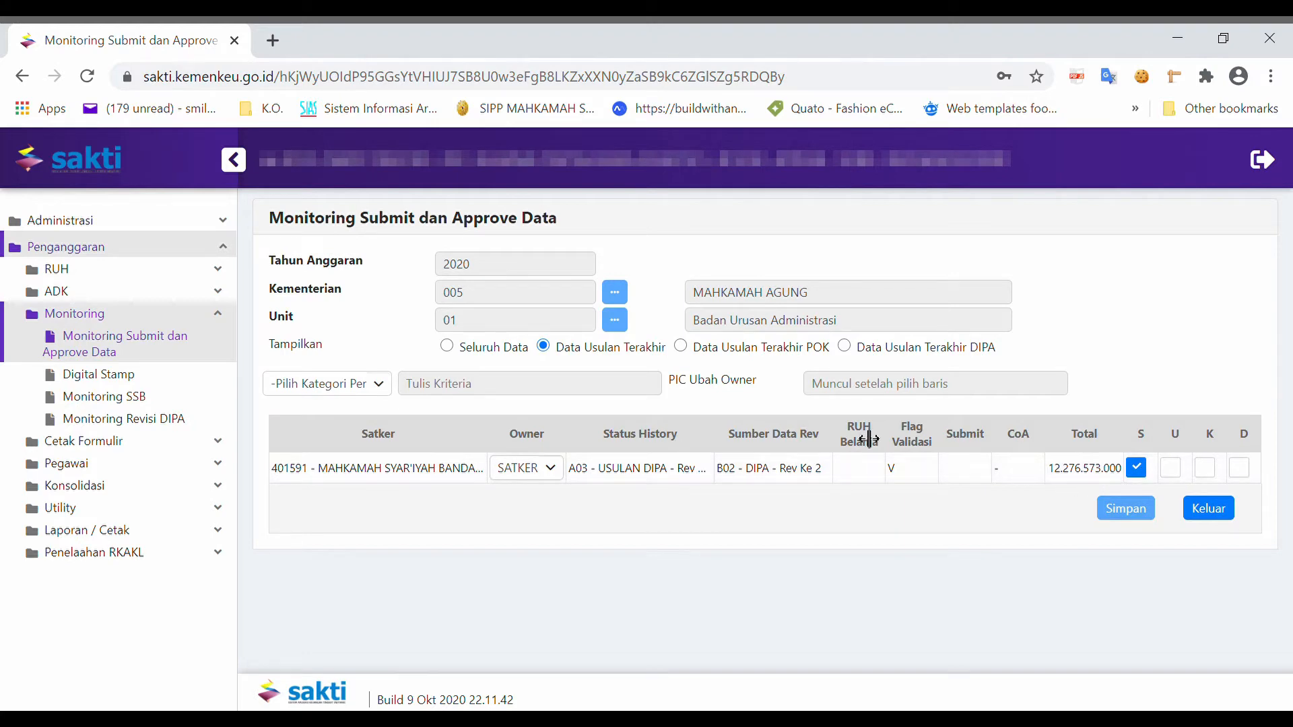
Step: Open the Kirim ADK Ke SPAN form under ADK > ADK KE SPAN
click(227, 316)
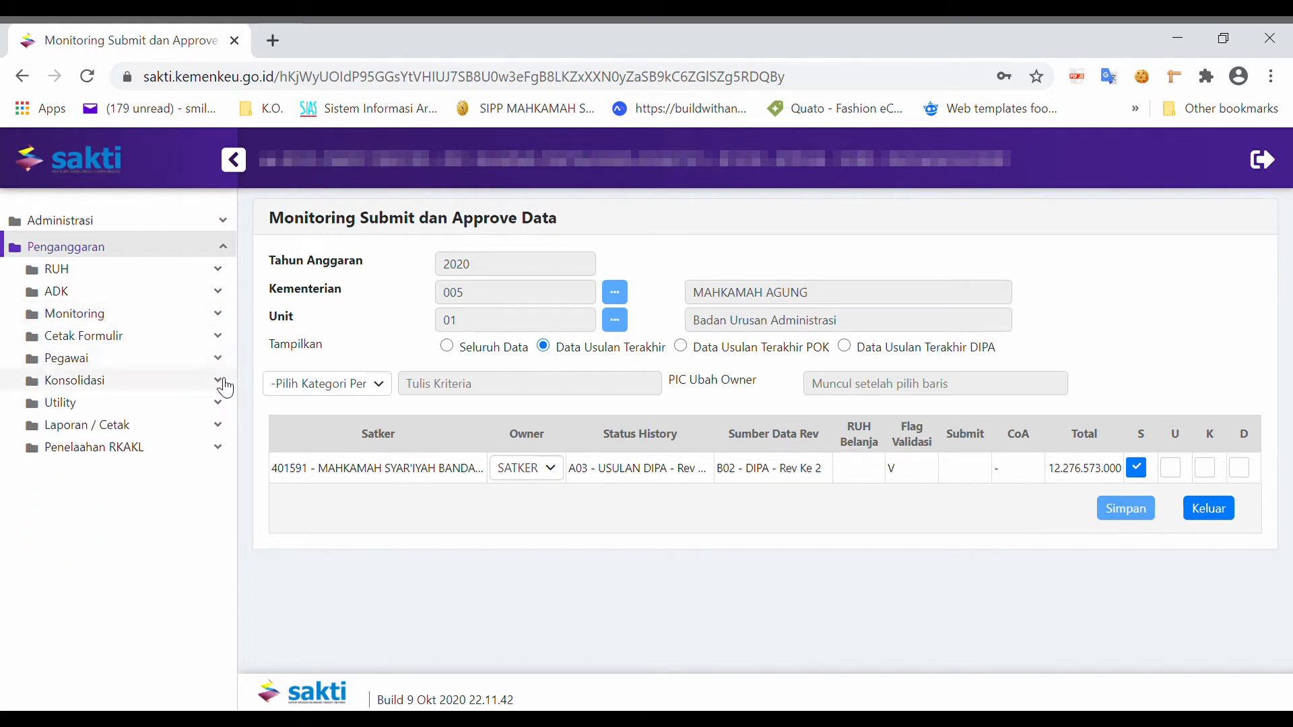
click(218, 402)
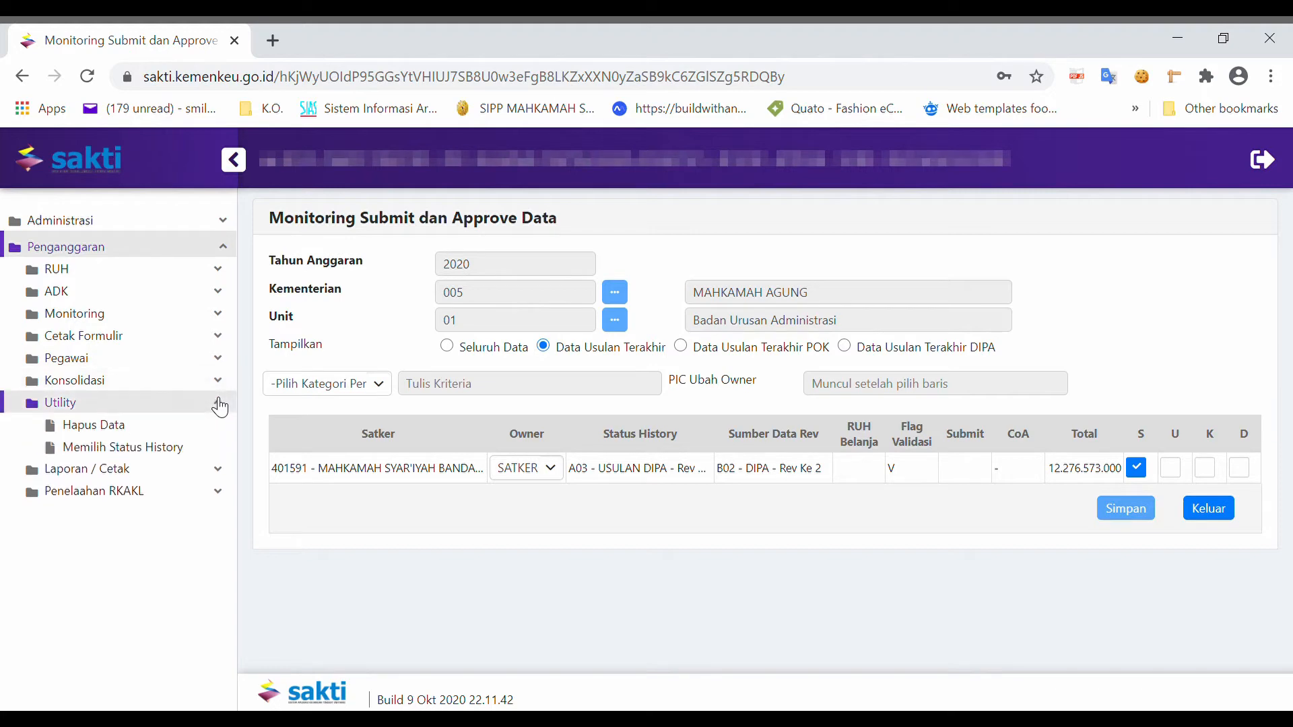
click(208, 295)
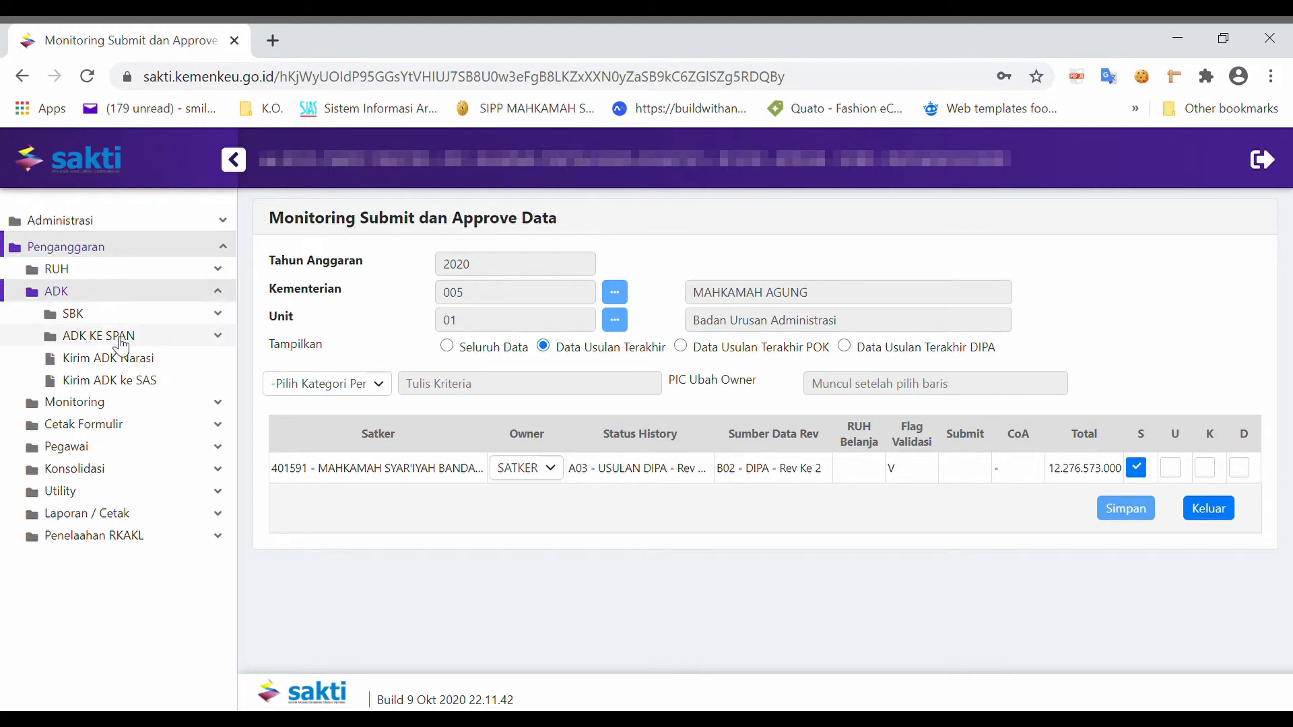
click(184, 337)
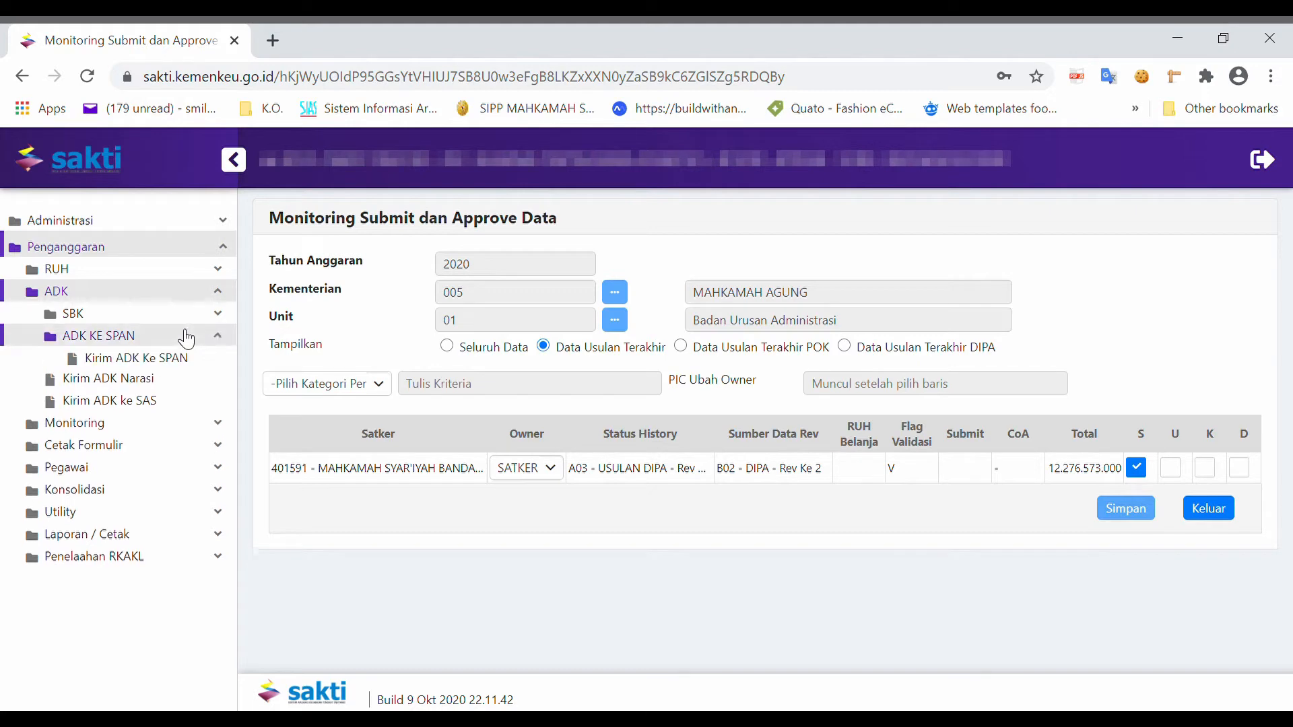
click(113, 361)
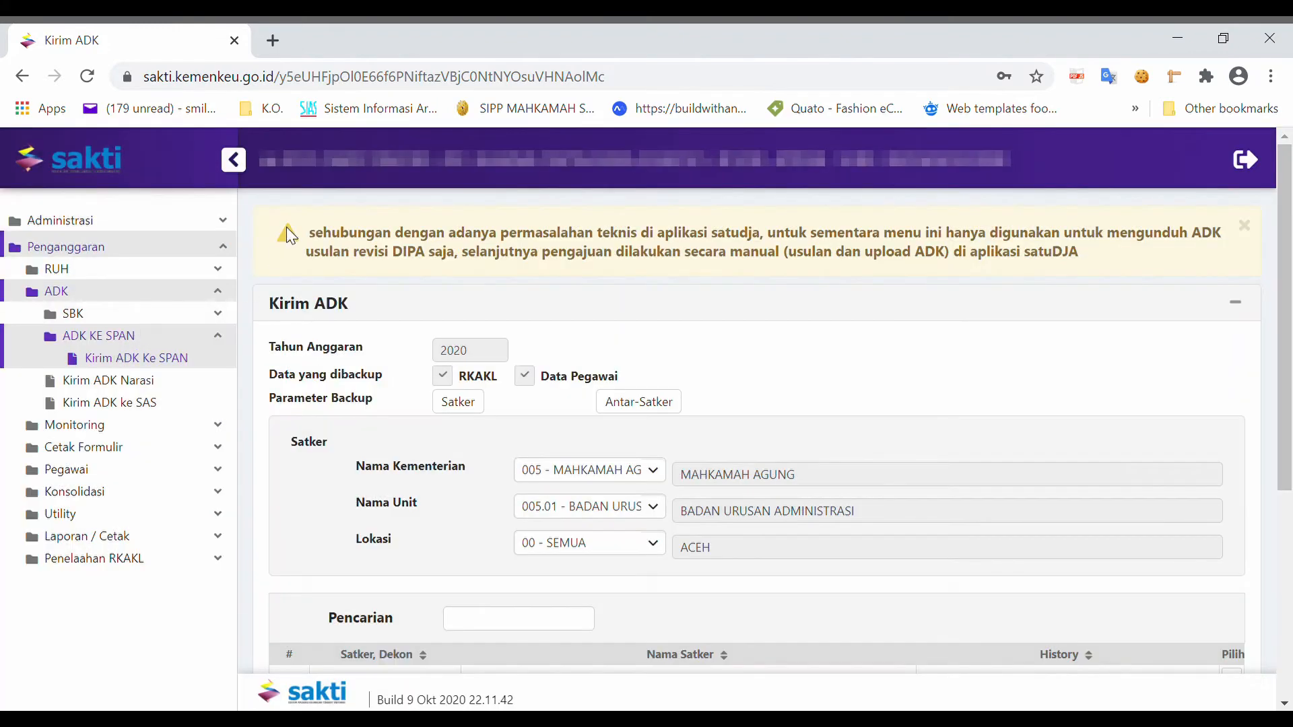
Step: Select the MAHKAMAH SYAR'IYAH BANDA ACEH satker row in the list for sending
scroll(447, 277, down, 2)
scroll(451, 278, down, 3)
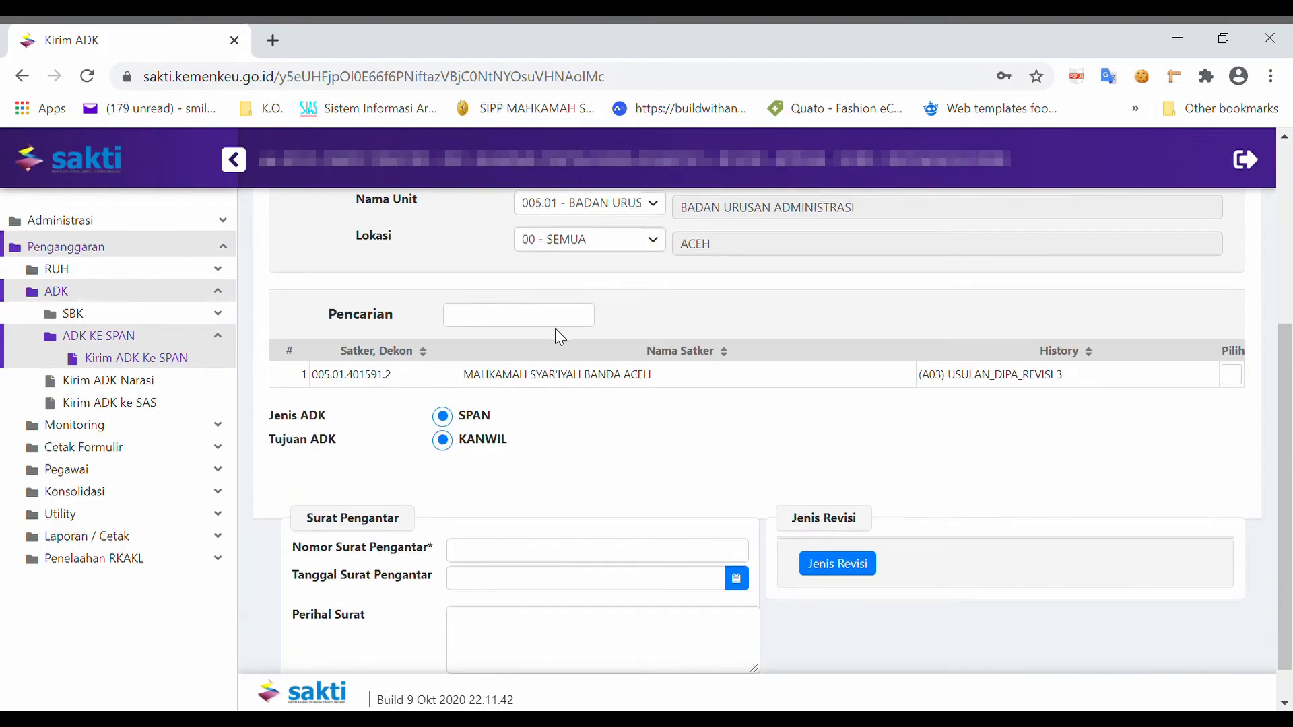
scroll(555, 329, up, 3)
scroll(1169, 491, down, 2)
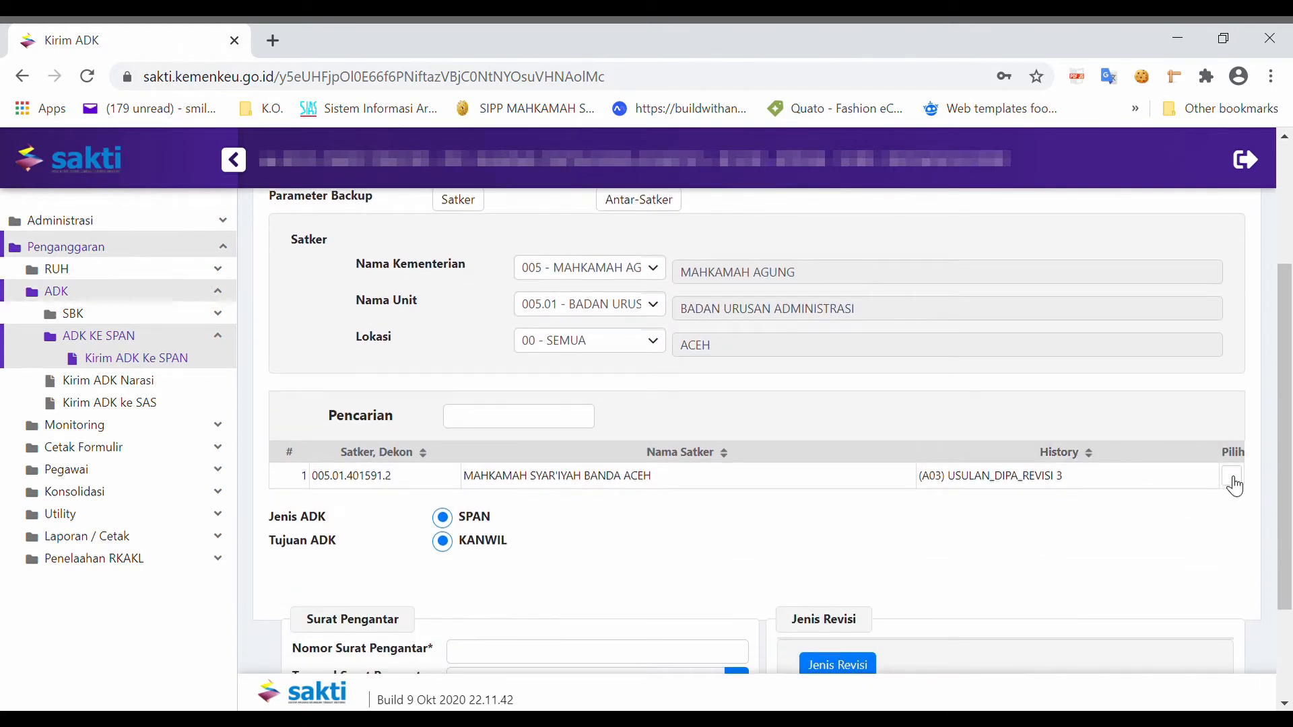
click(1232, 477)
Step: Examine the Surat Pengantar fields for the cover letter number, date and subject
scroll(966, 447, down, 2)
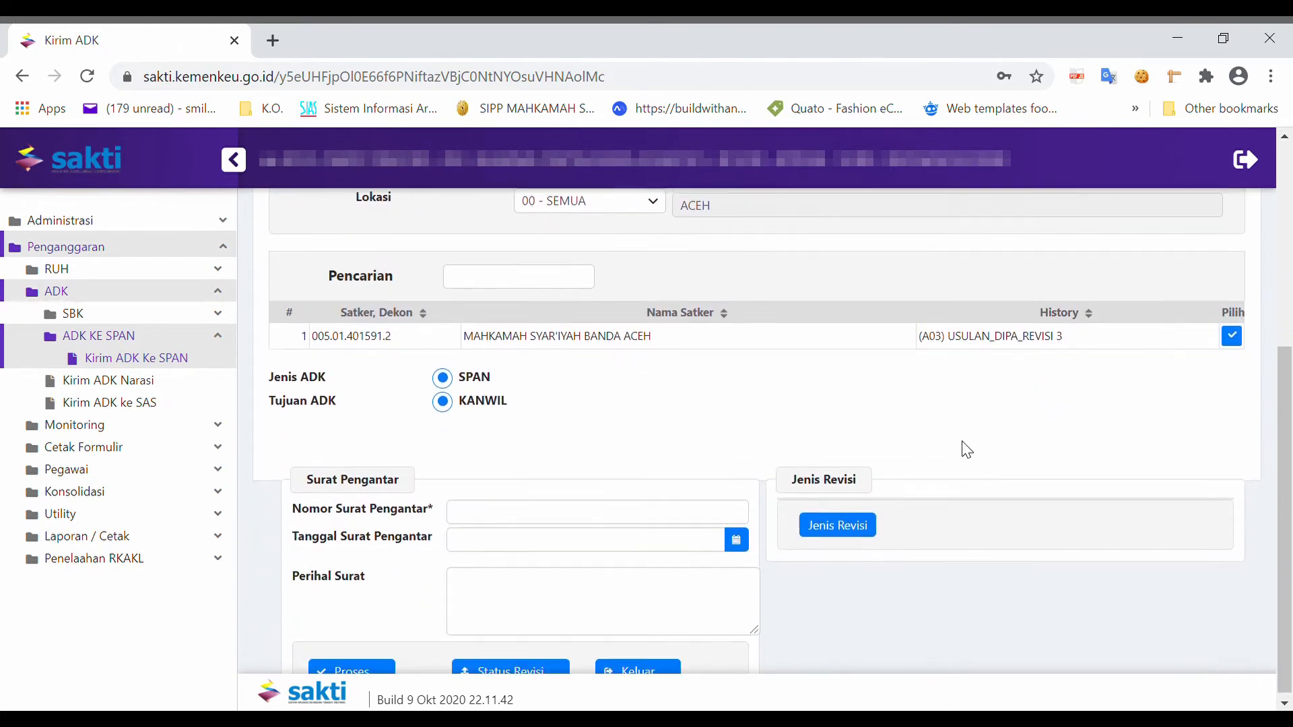
click(540, 513)
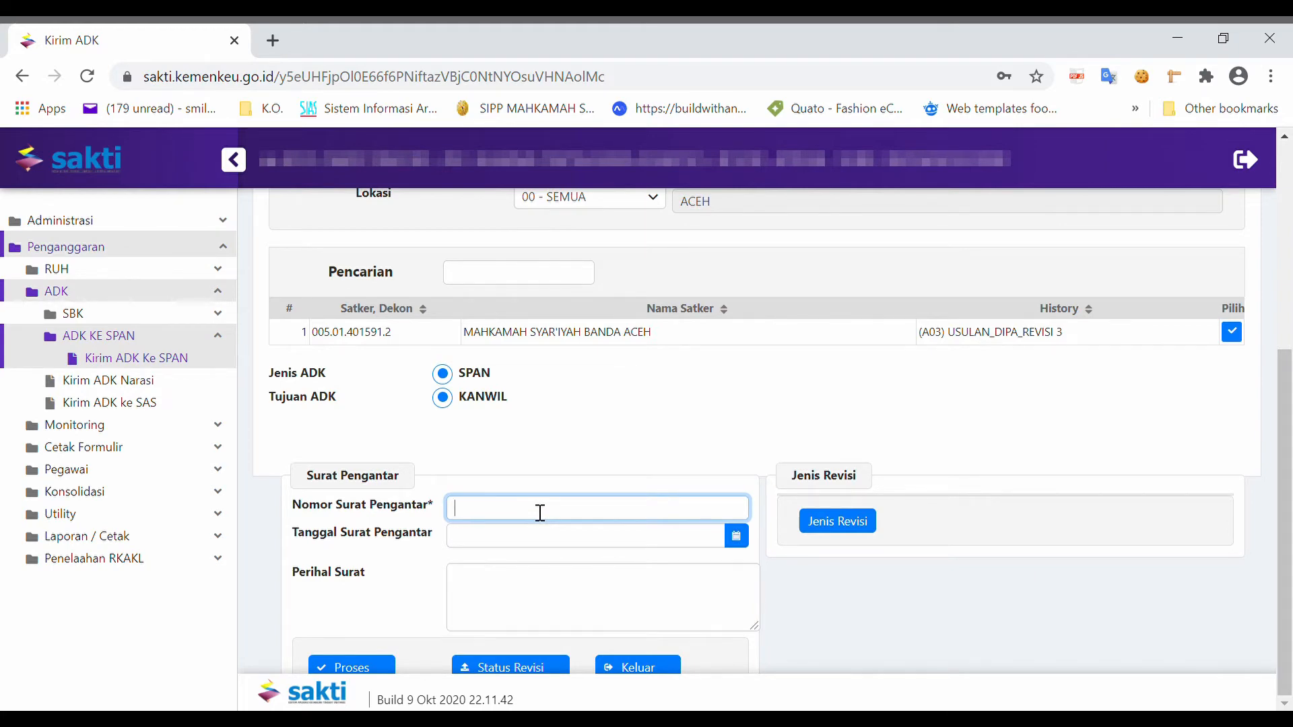
scroll(529, 510, up, 2)
scroll(535, 488, down, 2)
drag(311, 506, 379, 539)
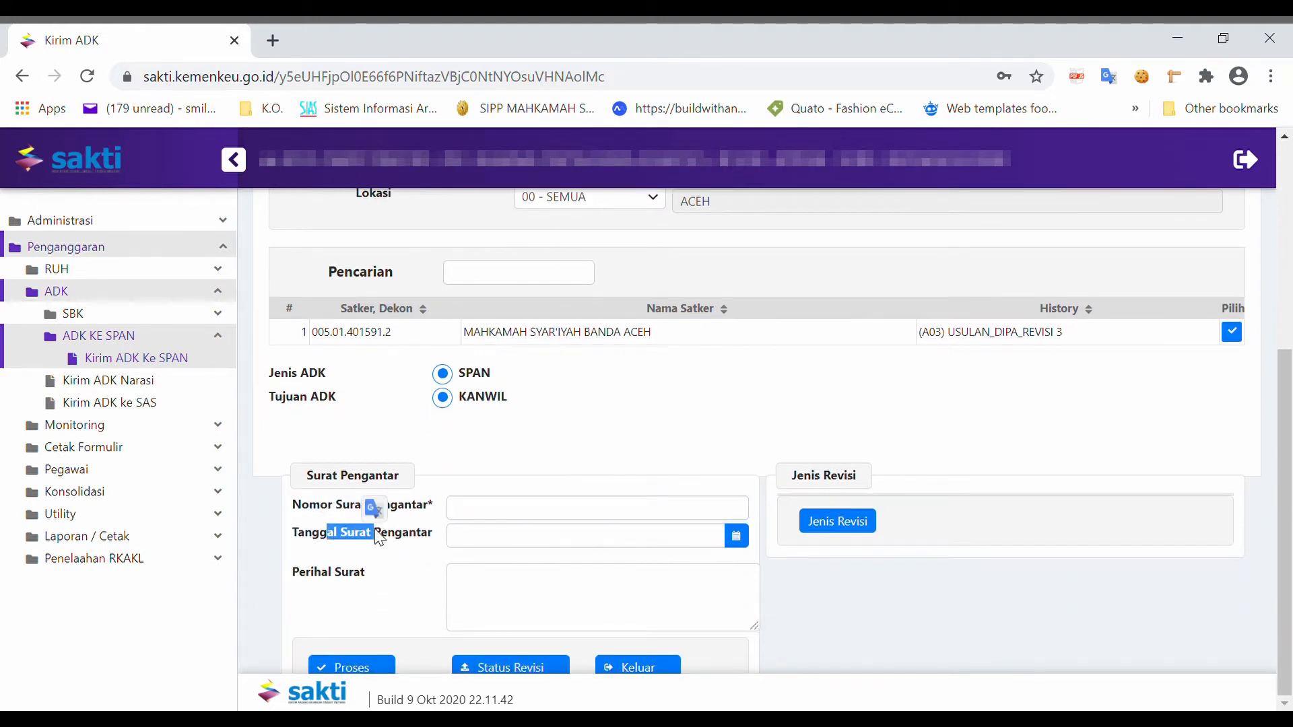
click(828, 535)
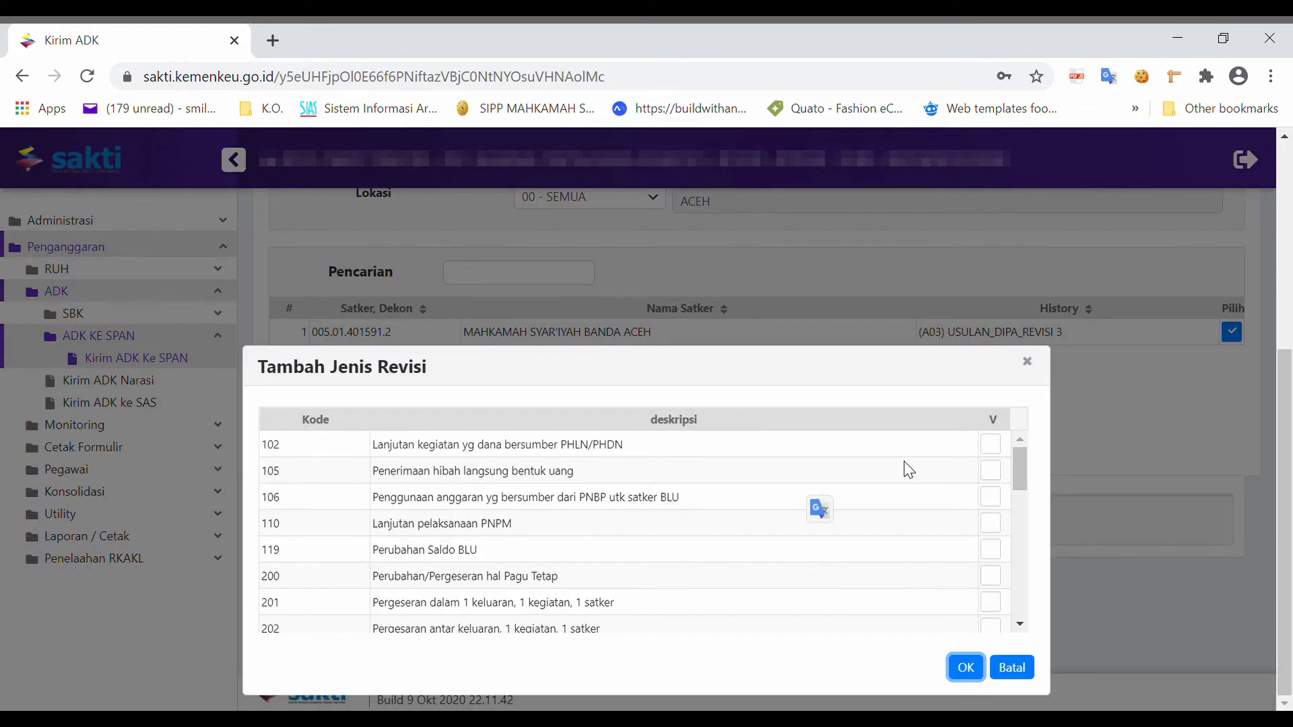
scroll(909, 469, down, 10)
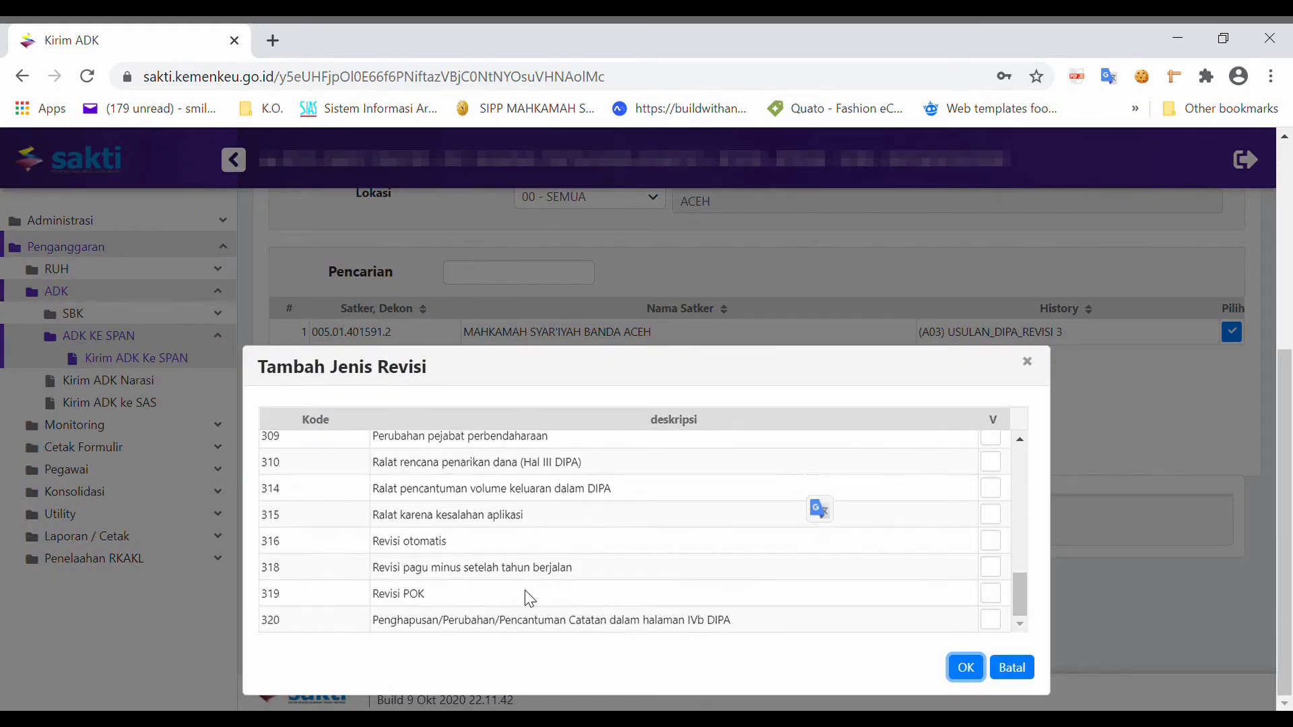
click(530, 597)
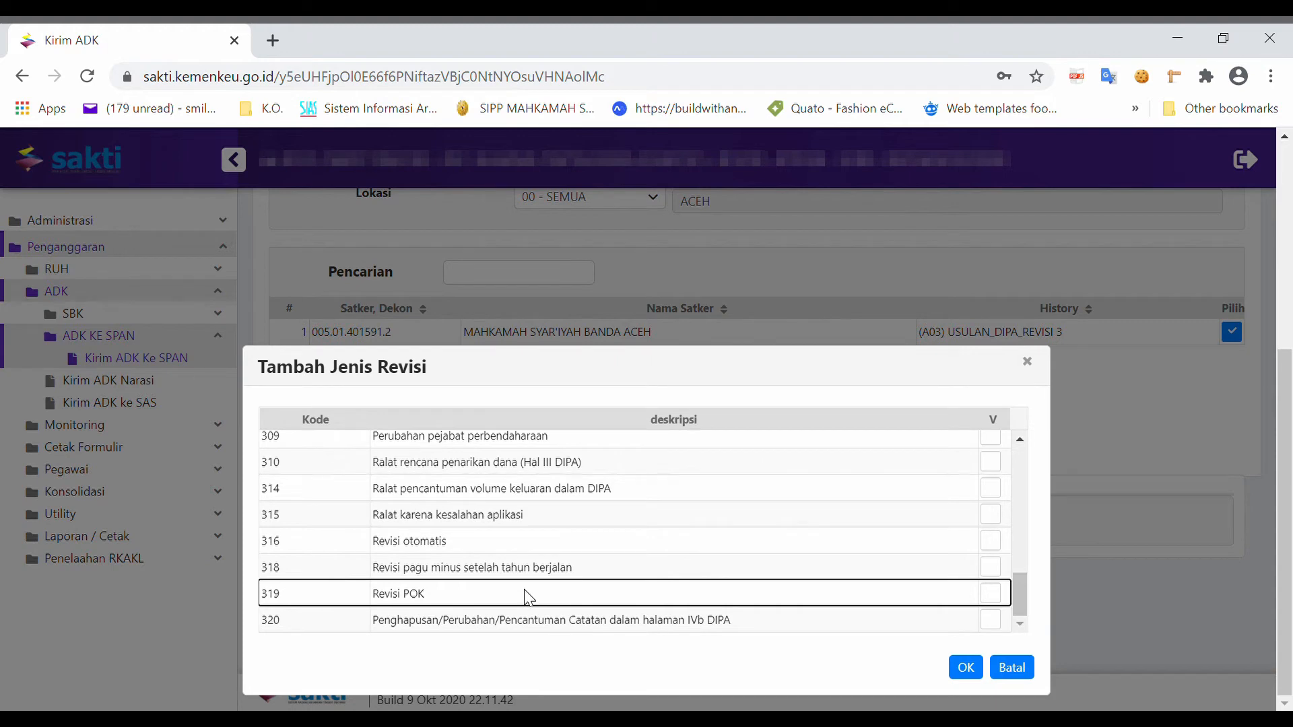
click(1005, 596)
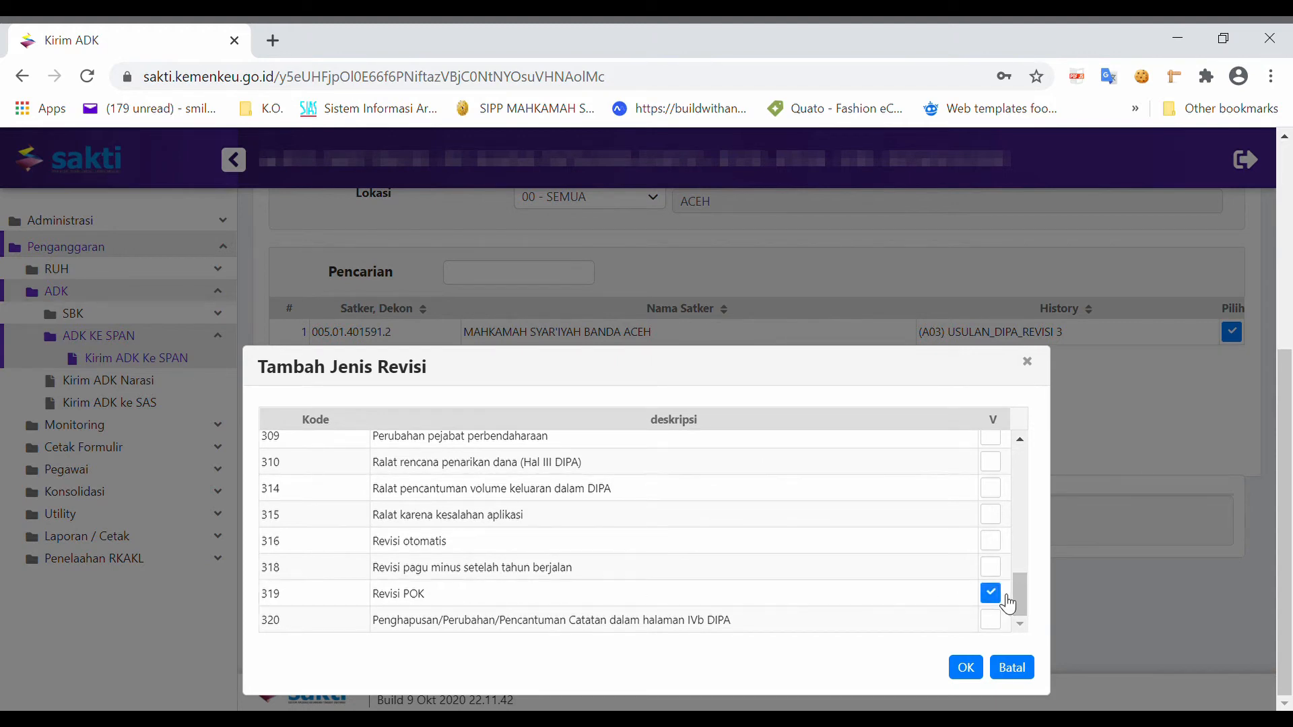
click(1009, 673)
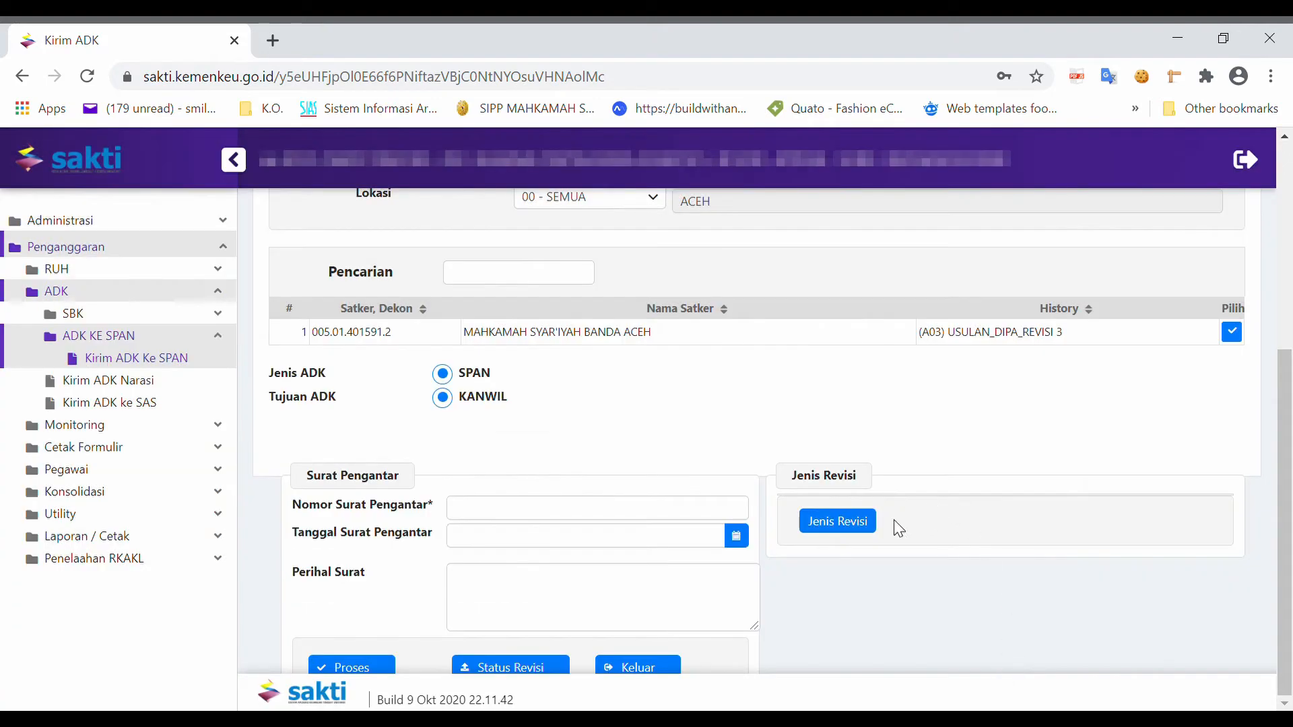
scroll(800, 476, down, 1)
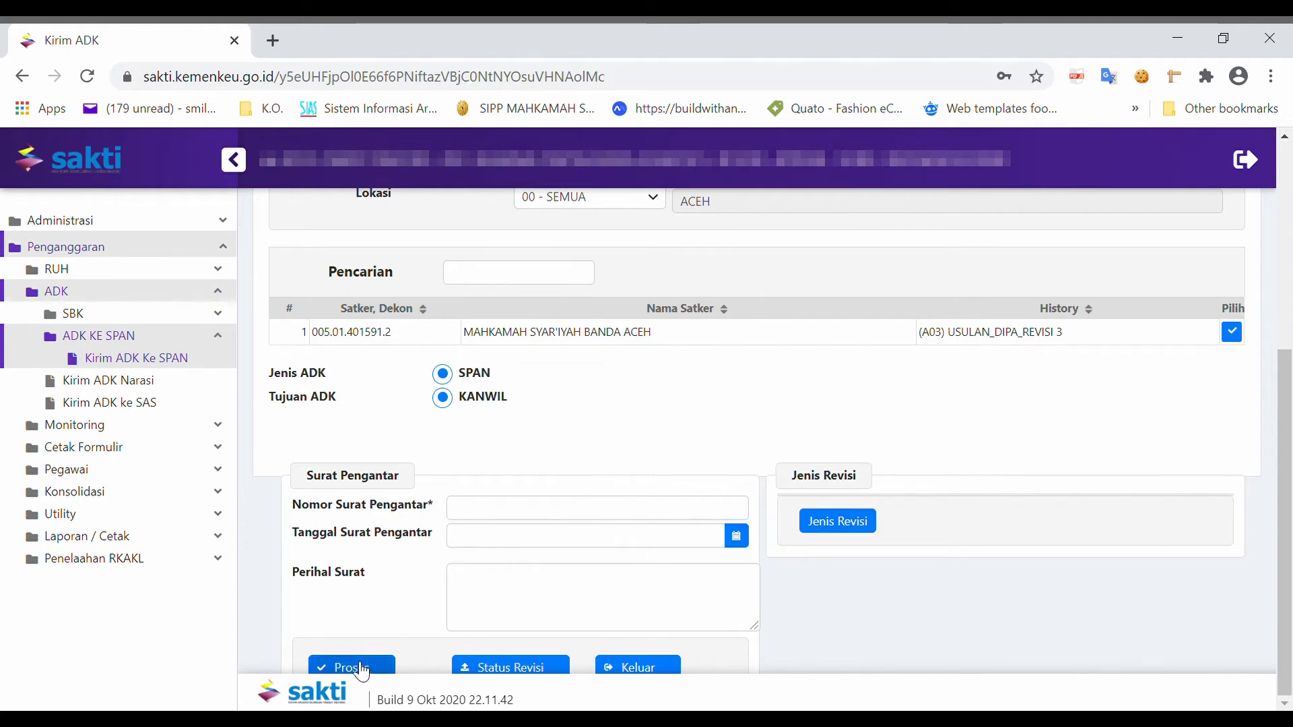
Step: Open the date picker for the cover letter date and close it without choosing a date
click(479, 519)
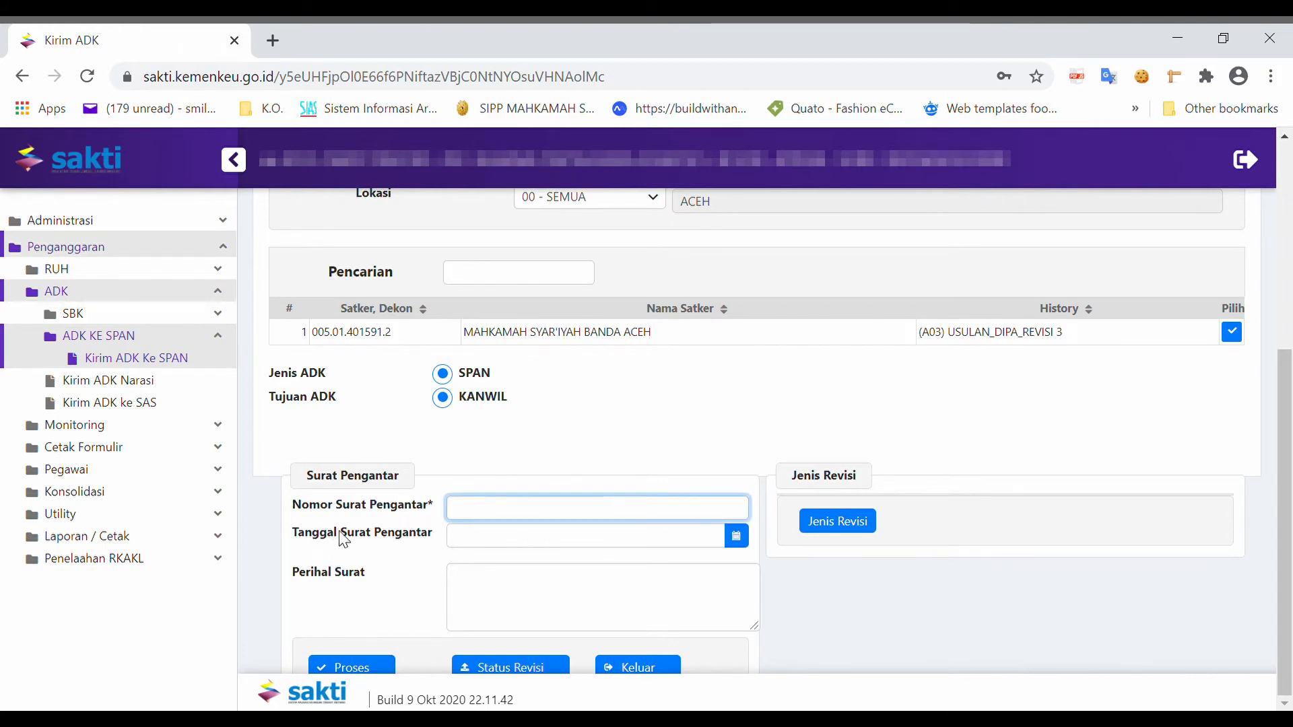
click(494, 539)
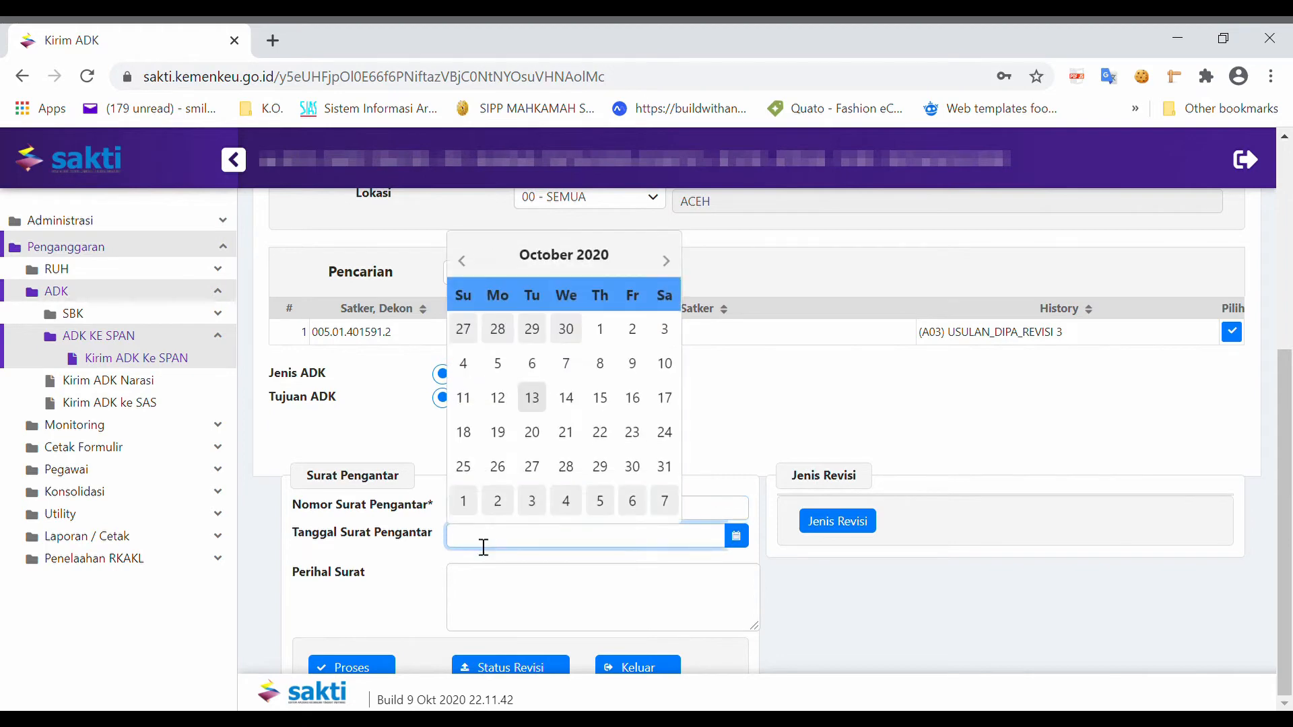
click(403, 543)
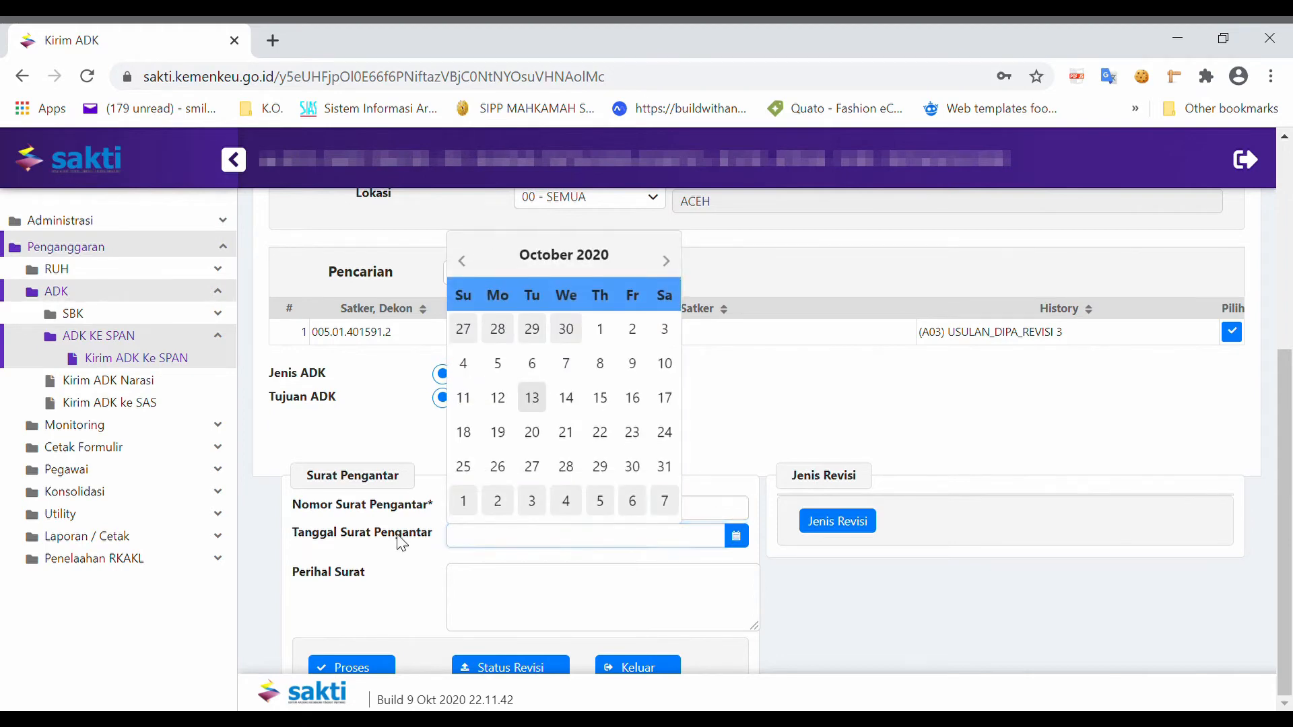
Step: Open the Tambah Jenis Revisi dialog and cancel it without selecting any revision type
click(838, 522)
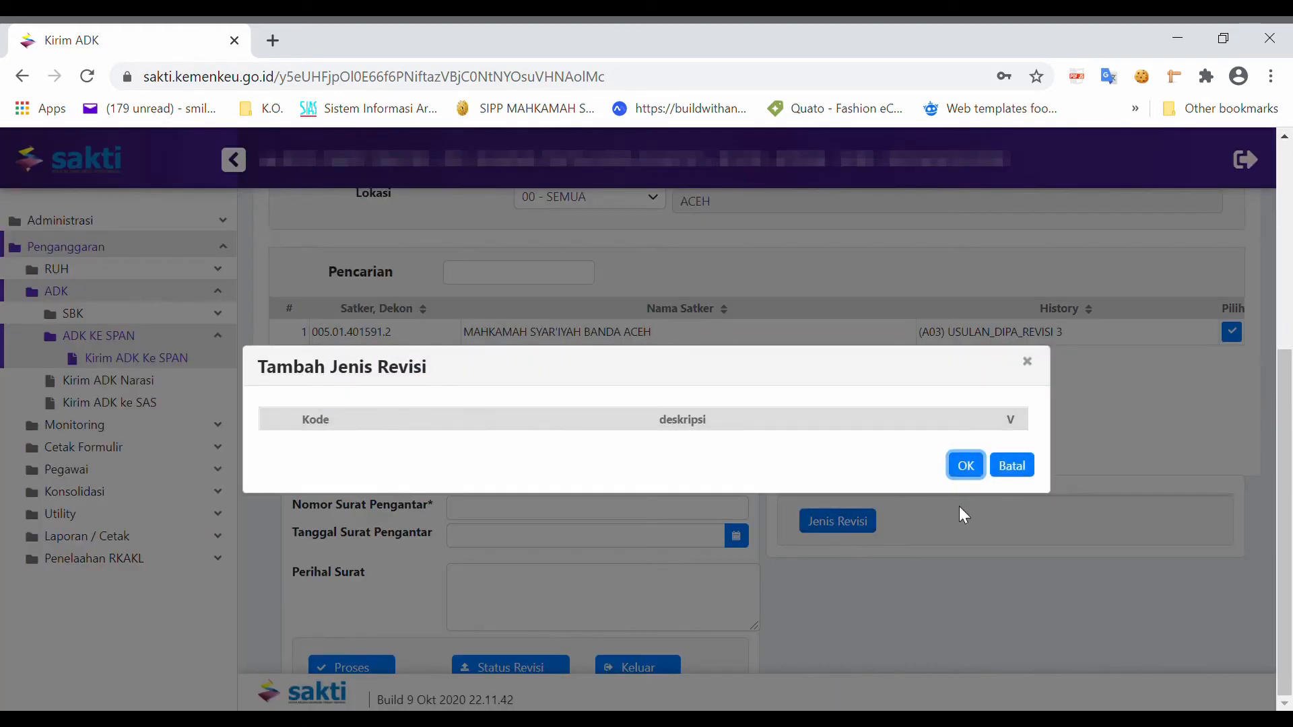
click(1006, 473)
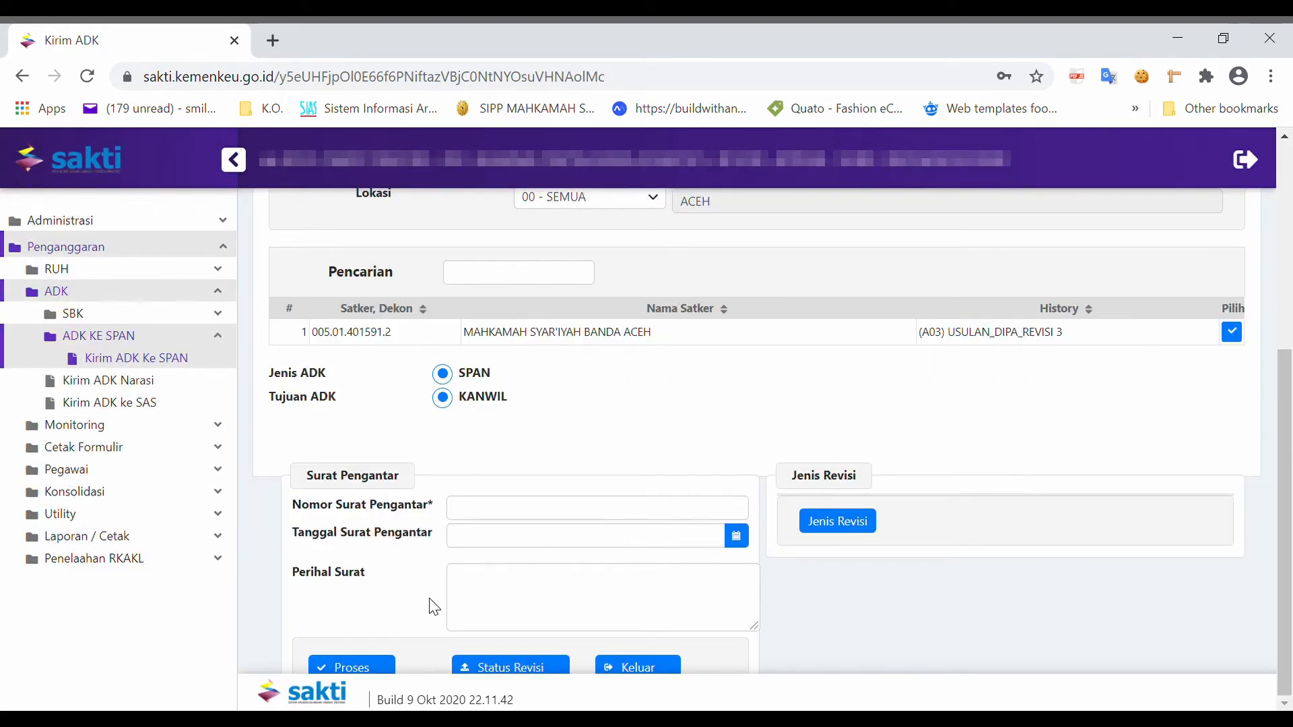
click(494, 592)
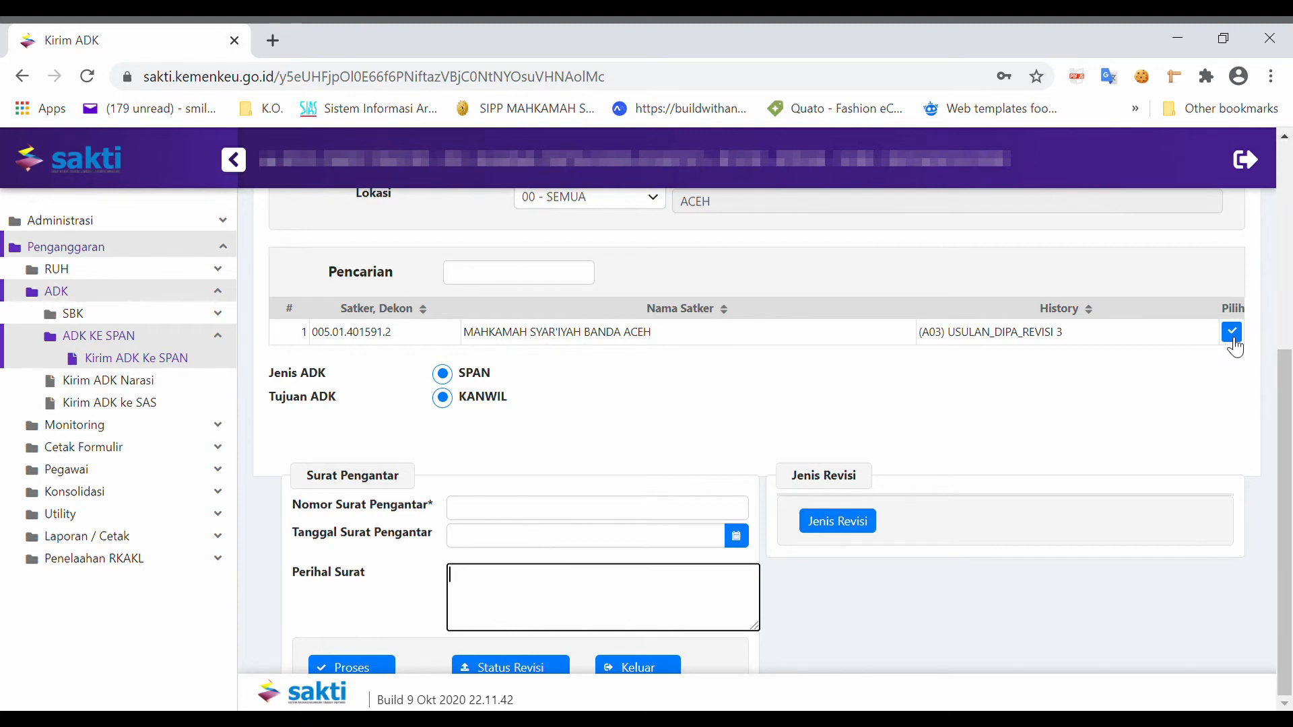
scroll(1232, 350, up, 3)
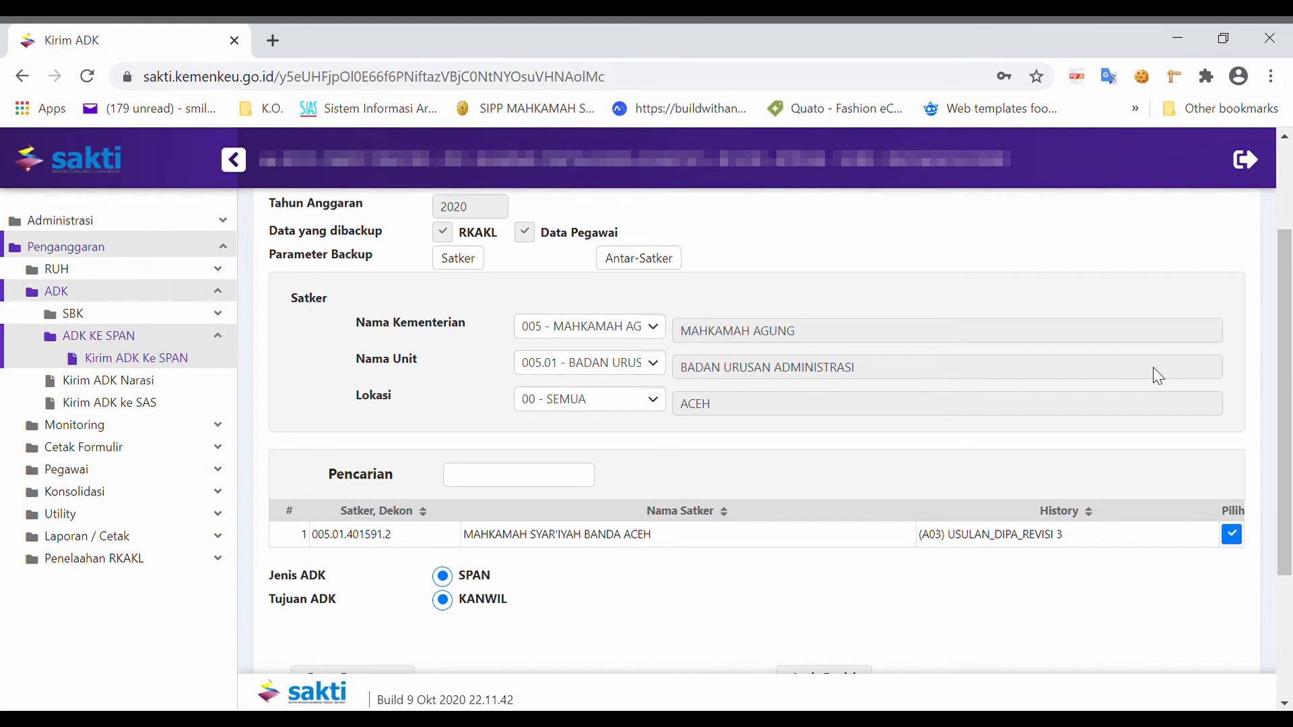
scroll(885, 439, down, 2)
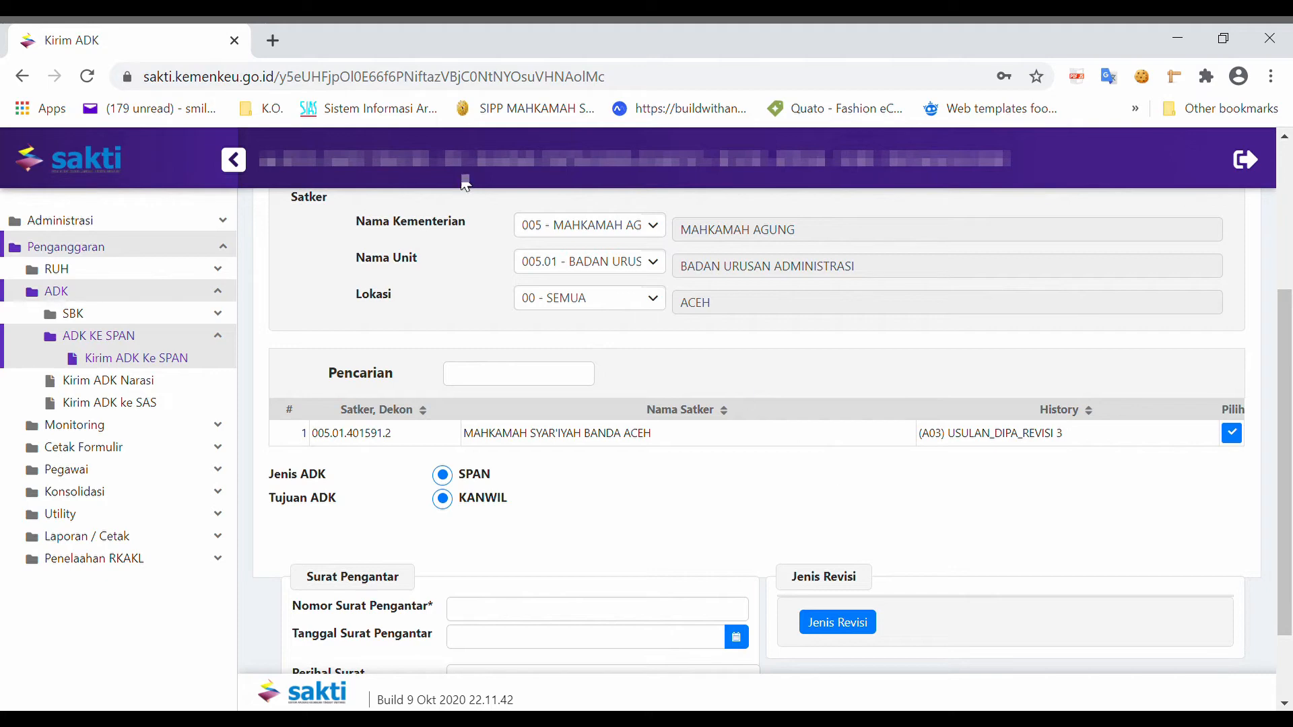
Step: Open SatuDJA in a new browser tab and log in to it
click(276, 40)
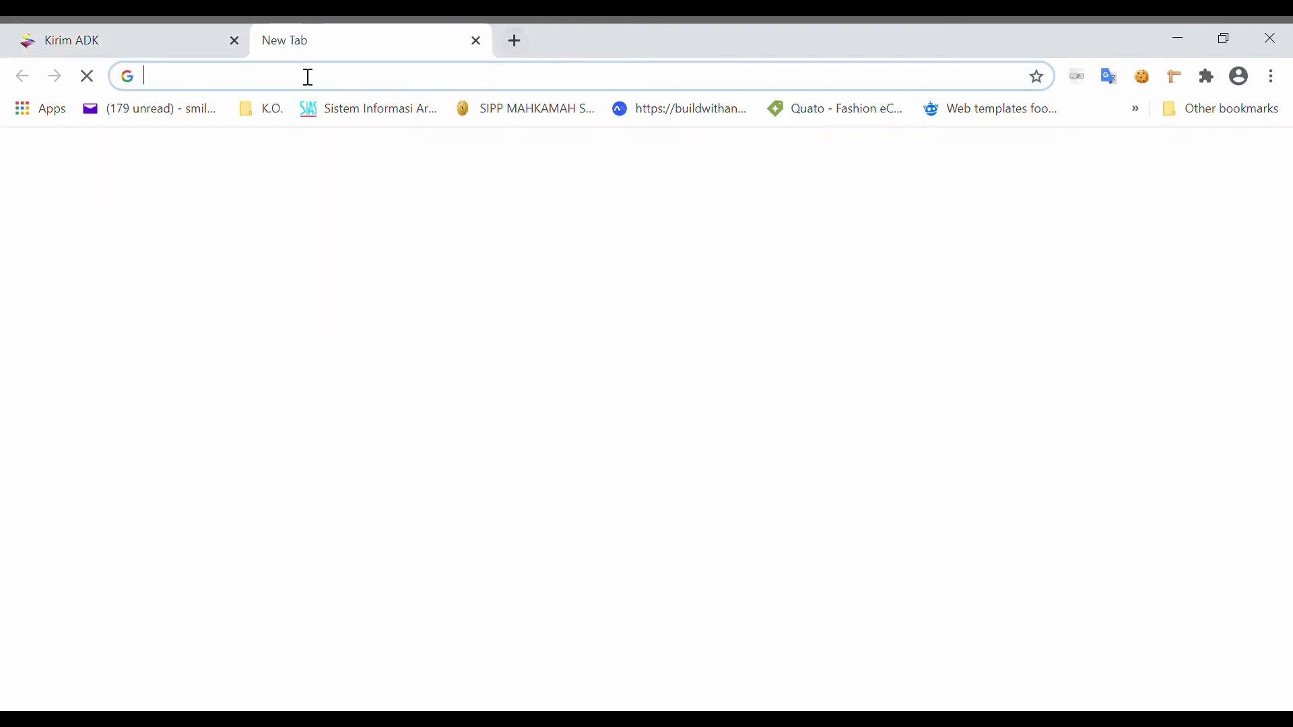
text(satudja.kemenkeu.go.id)
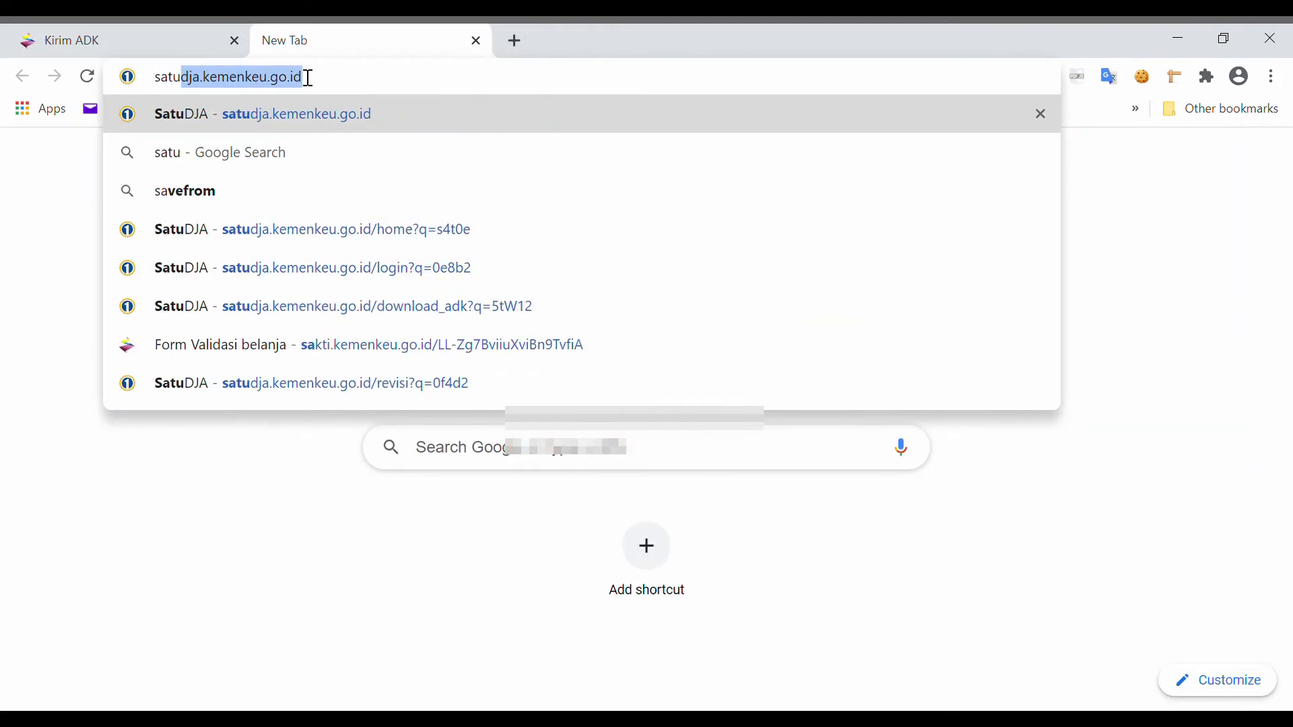
key(Return)
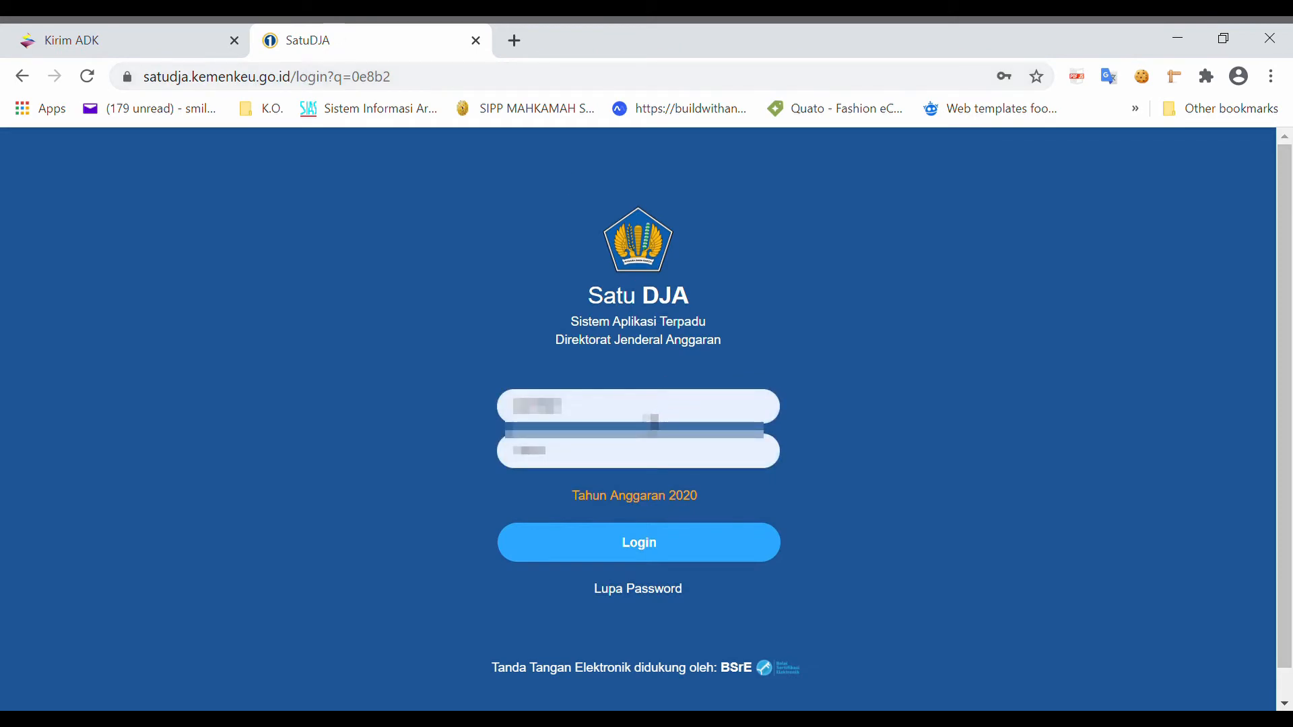
click(669, 564)
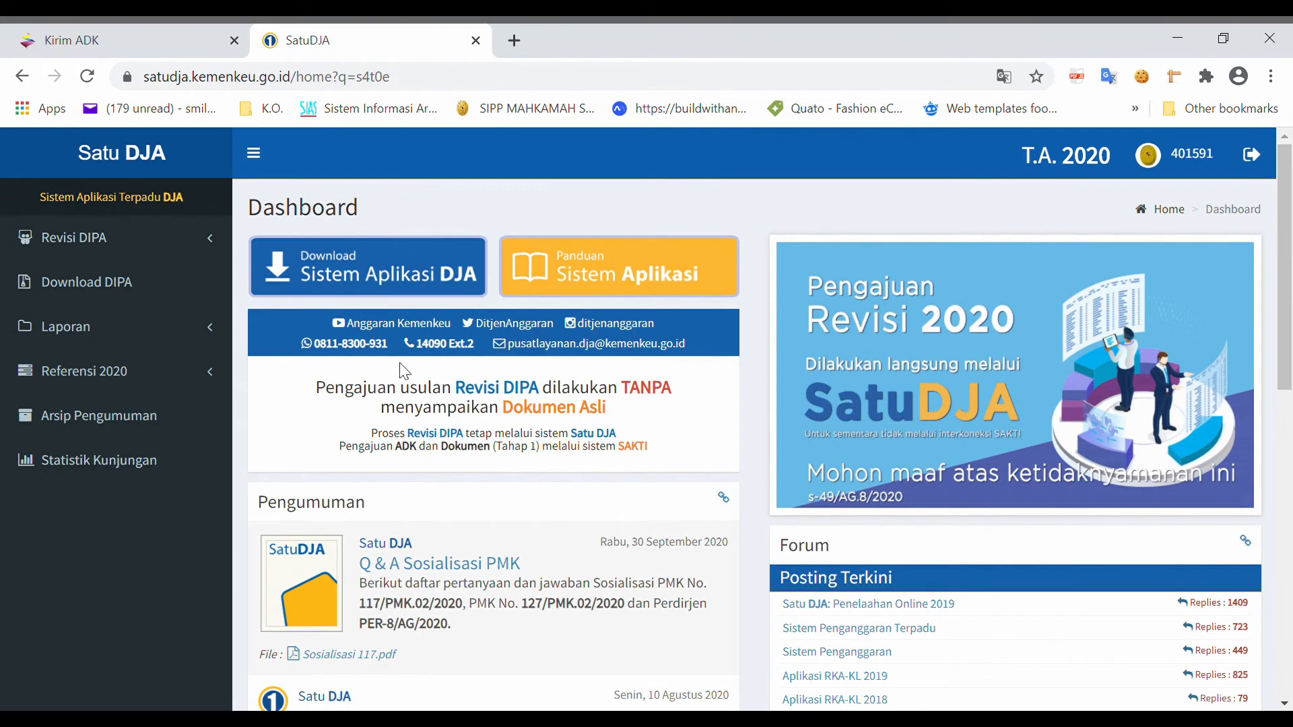
Step: Open Pengajuan Revisi under Revisi DIPA and review the revision submission form
click(134, 250)
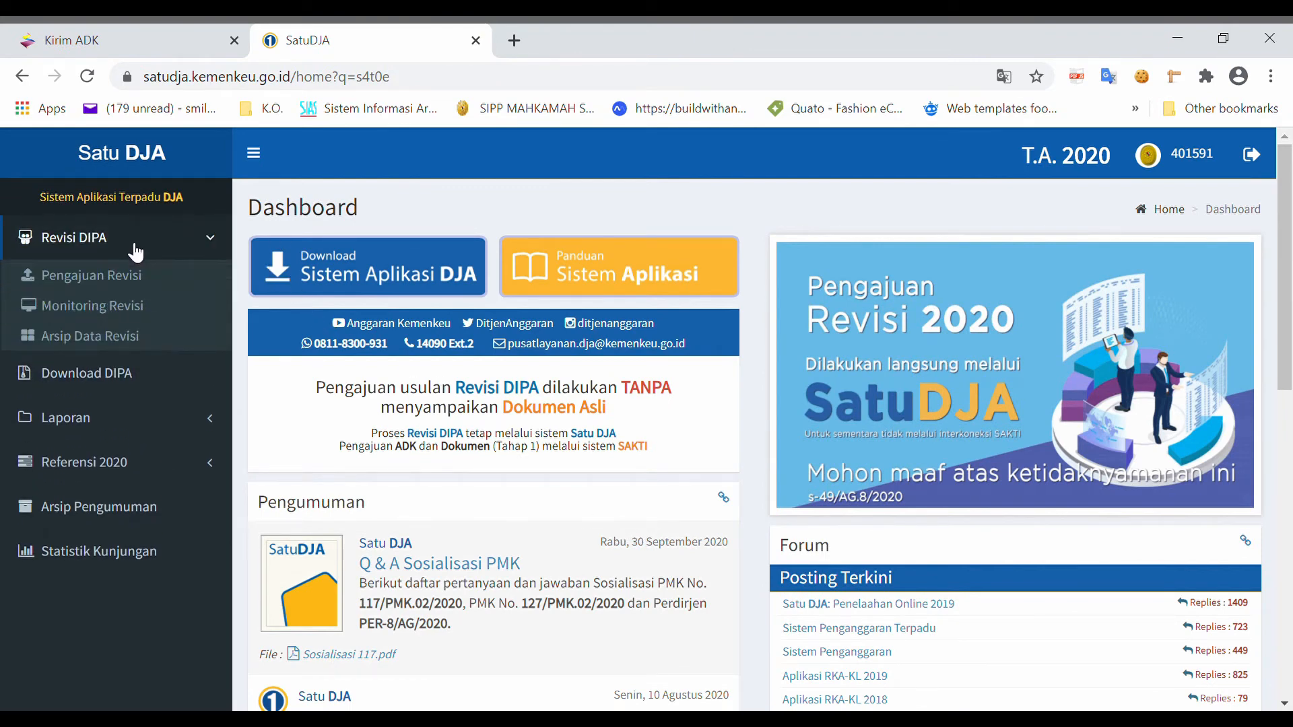
click(96, 277)
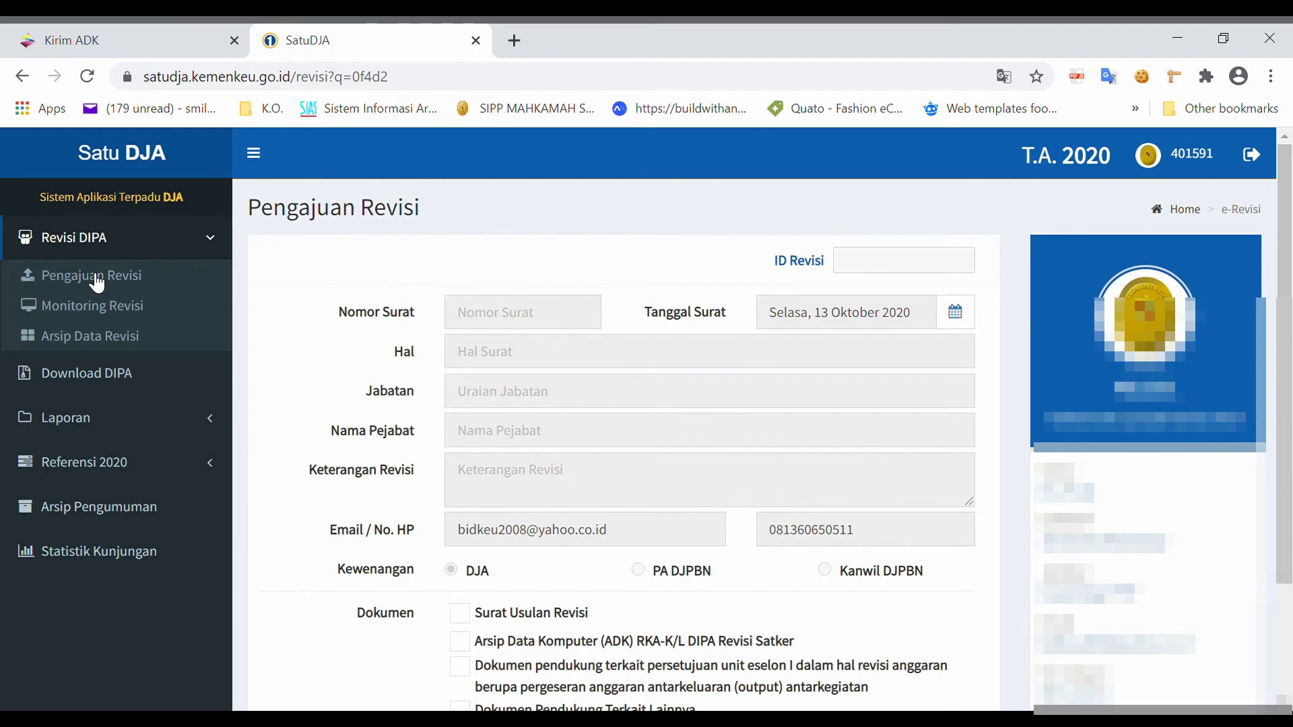
scroll(559, 282, down, 1)
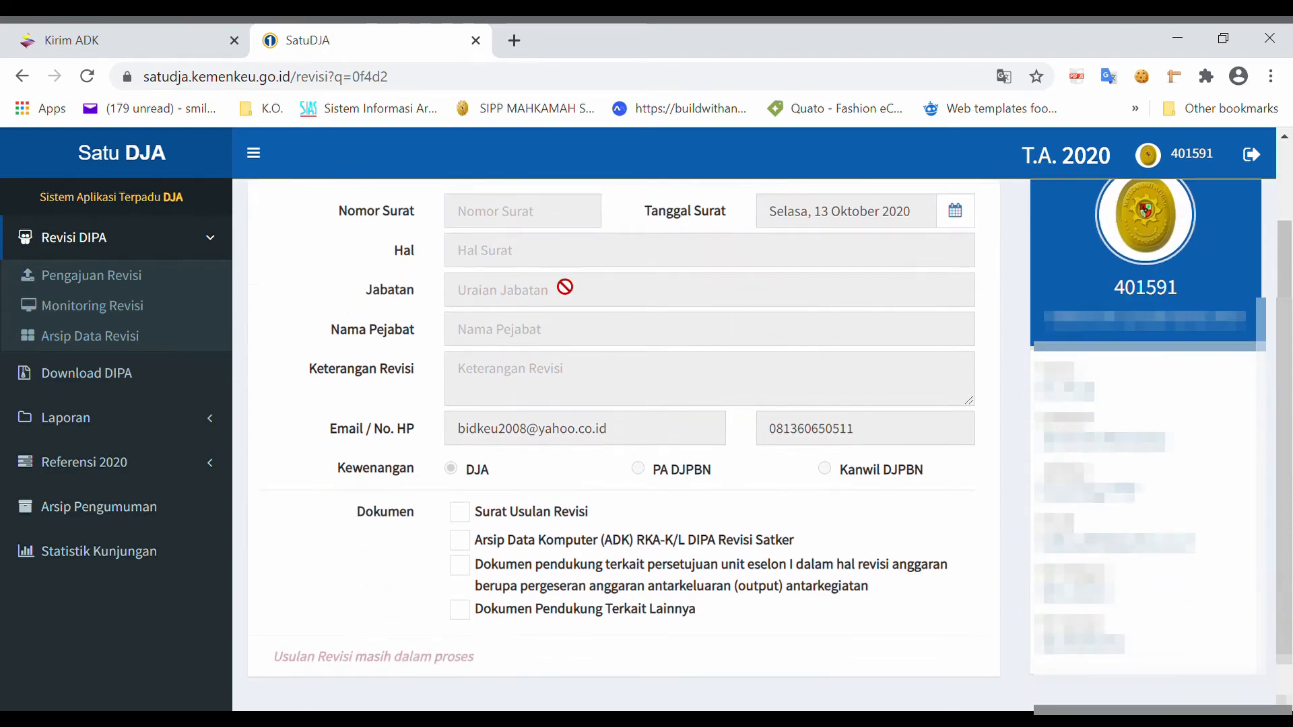
scroll(562, 286, up, 1)
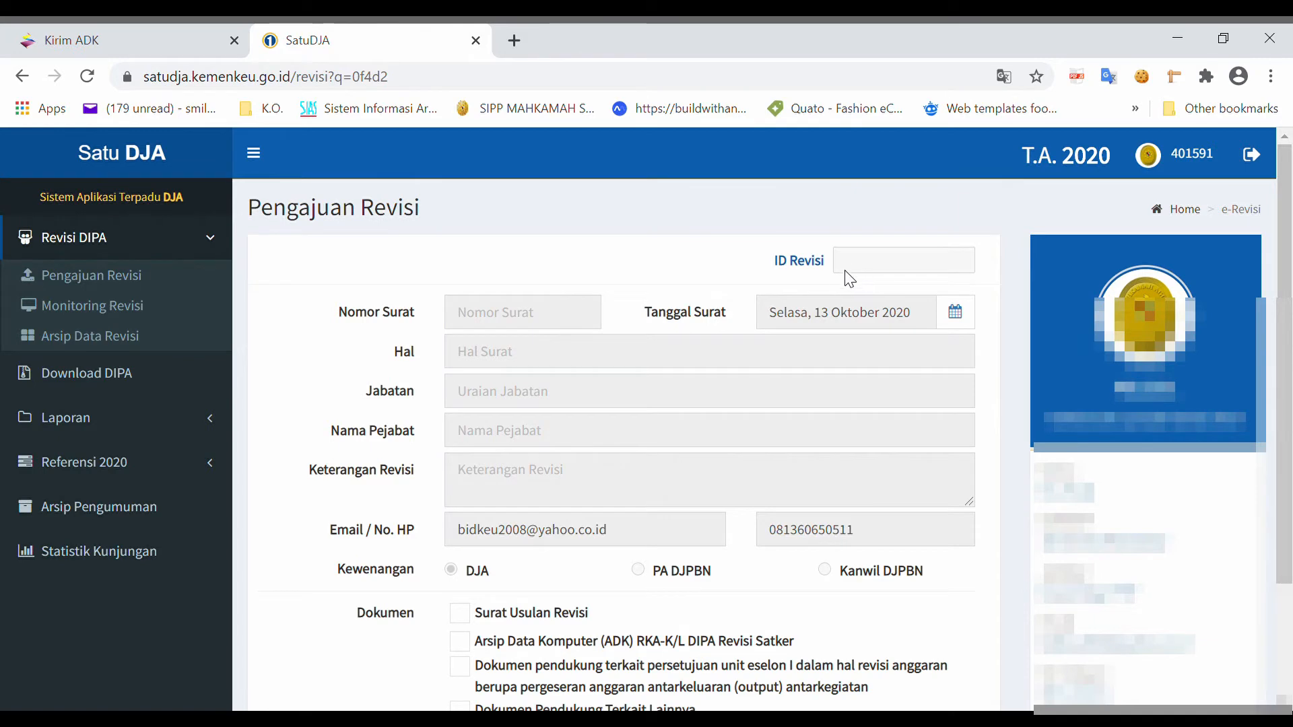
scroll(641, 372, down, 2)
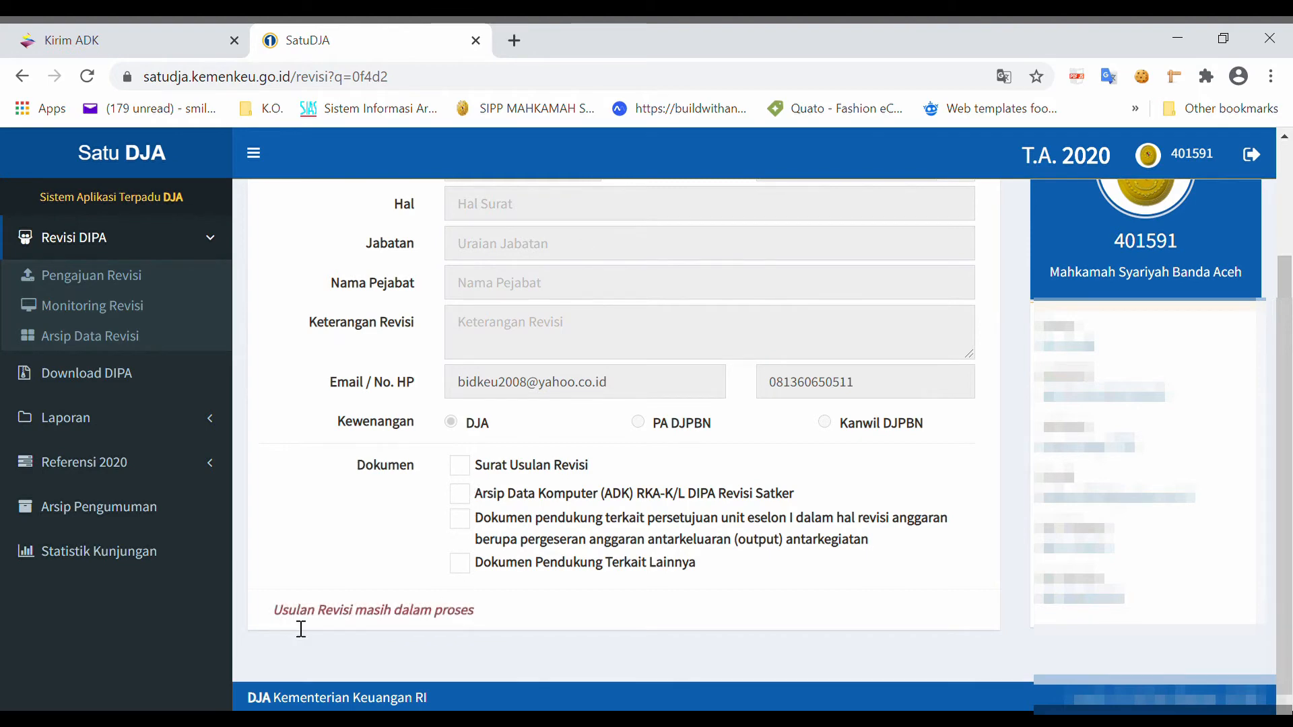
drag(300, 623, 523, 653)
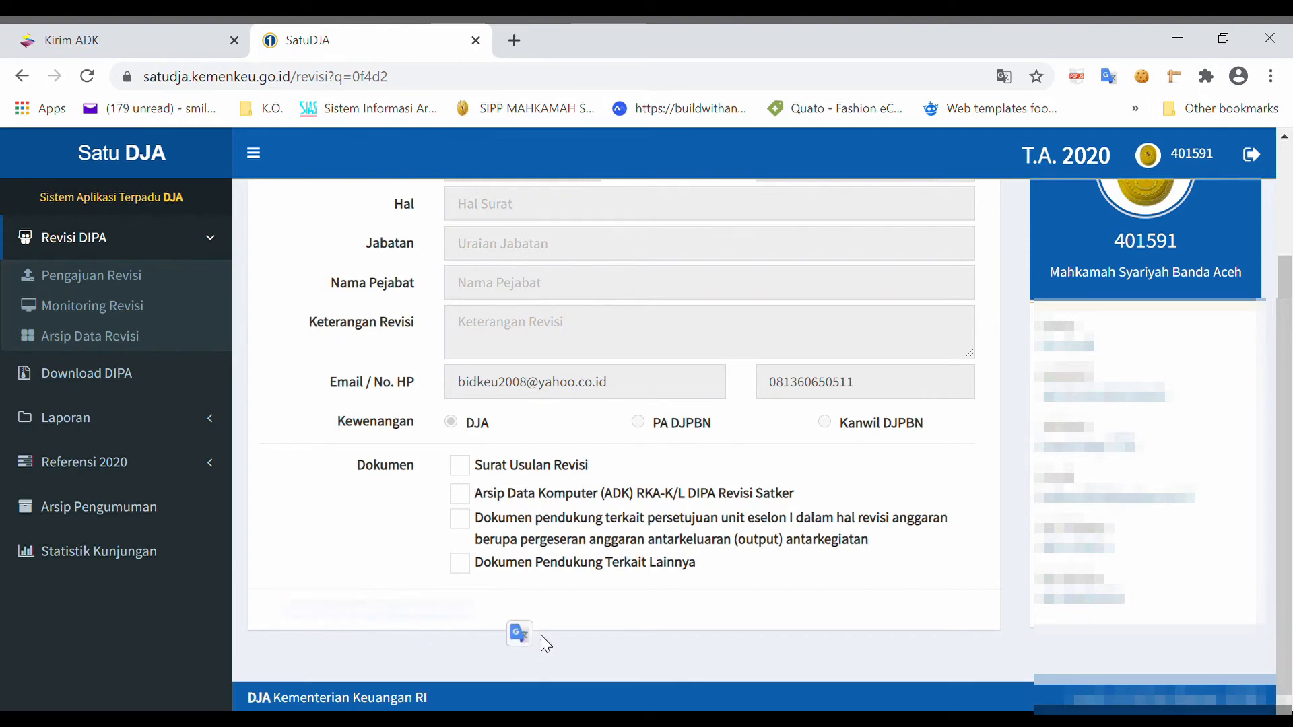
scroll(528, 572, up, 2)
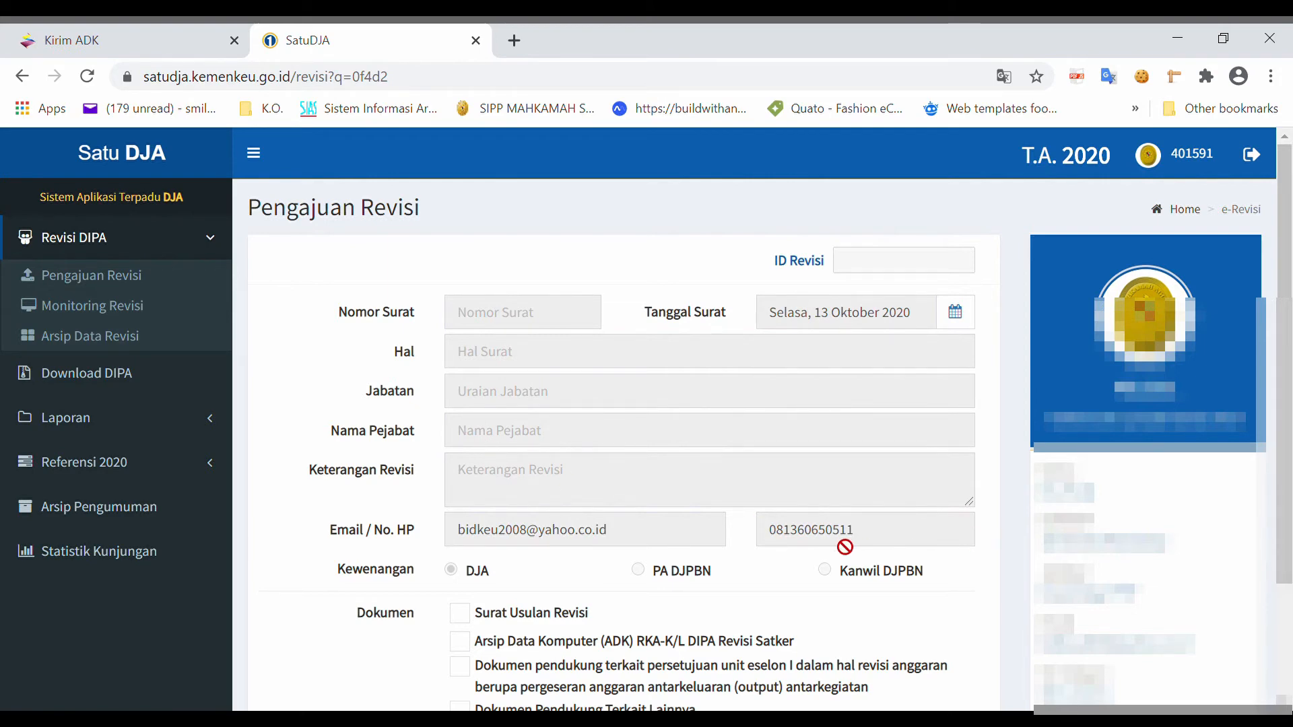
scroll(841, 543, down, 2)
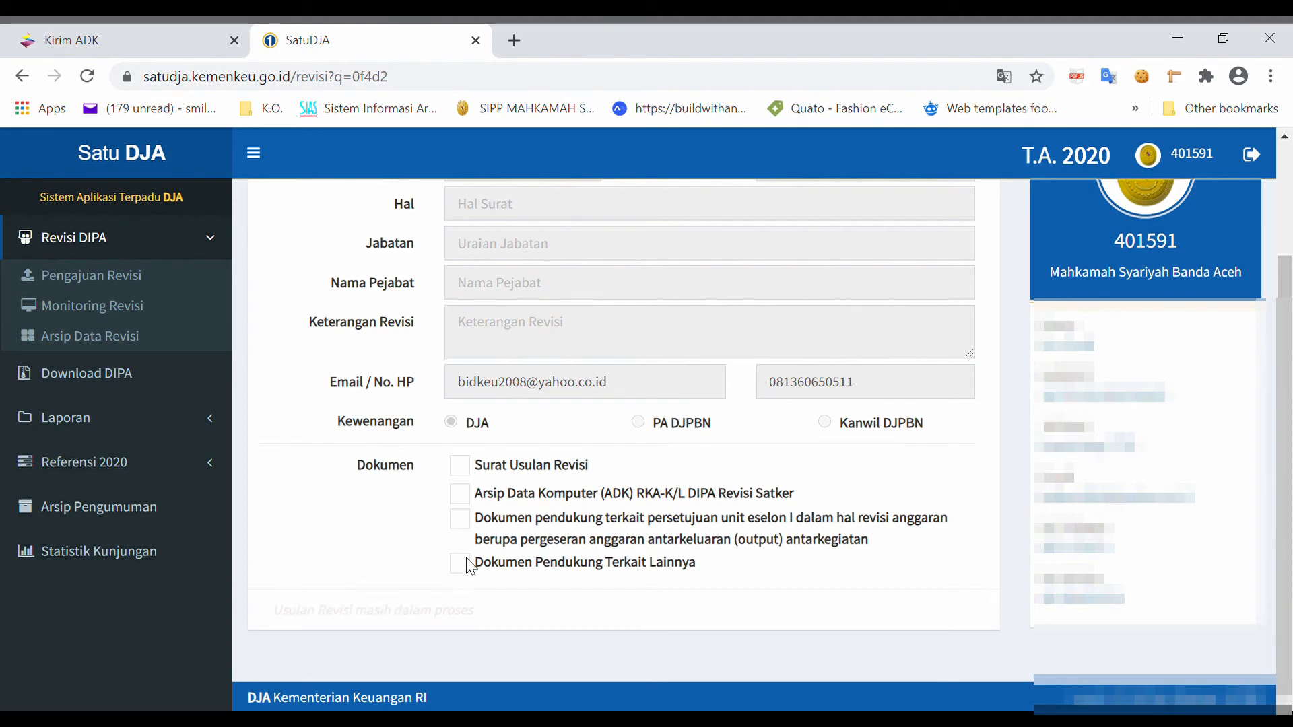
scroll(469, 565, up, 3)
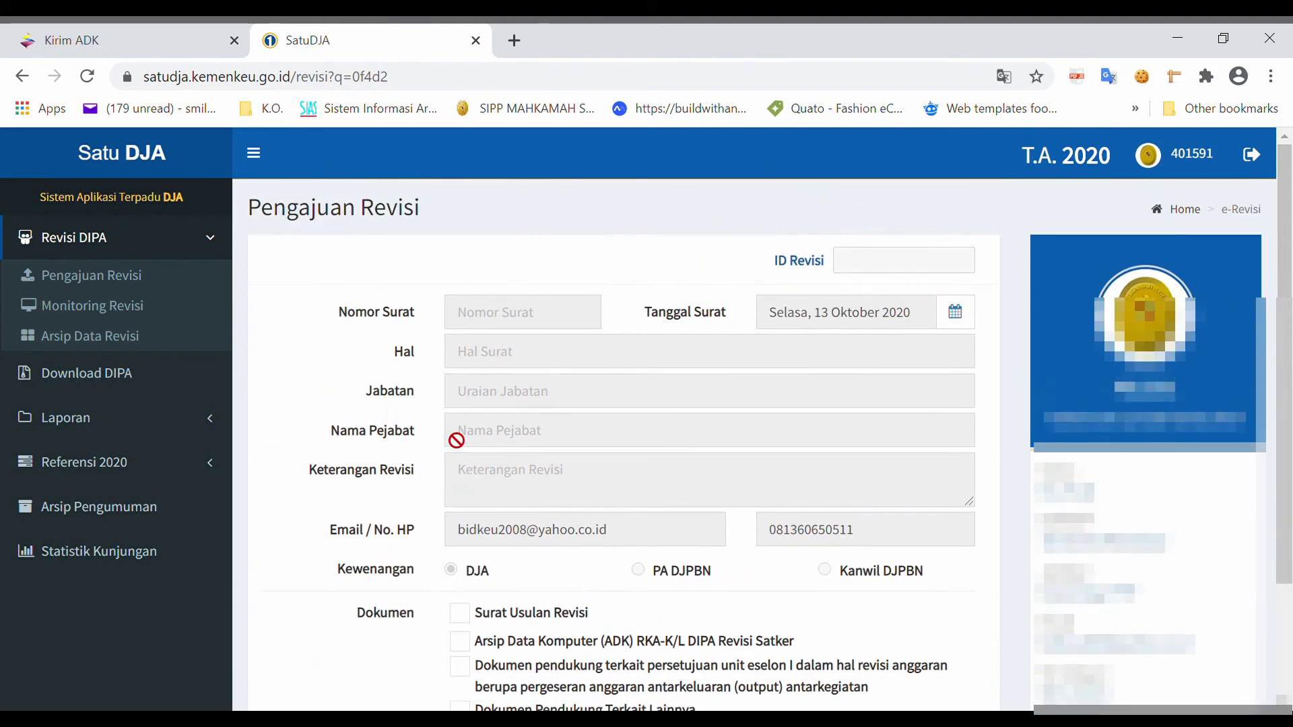
Step: Check the revision monitoring list and the revision data archive for the satker
click(148, 310)
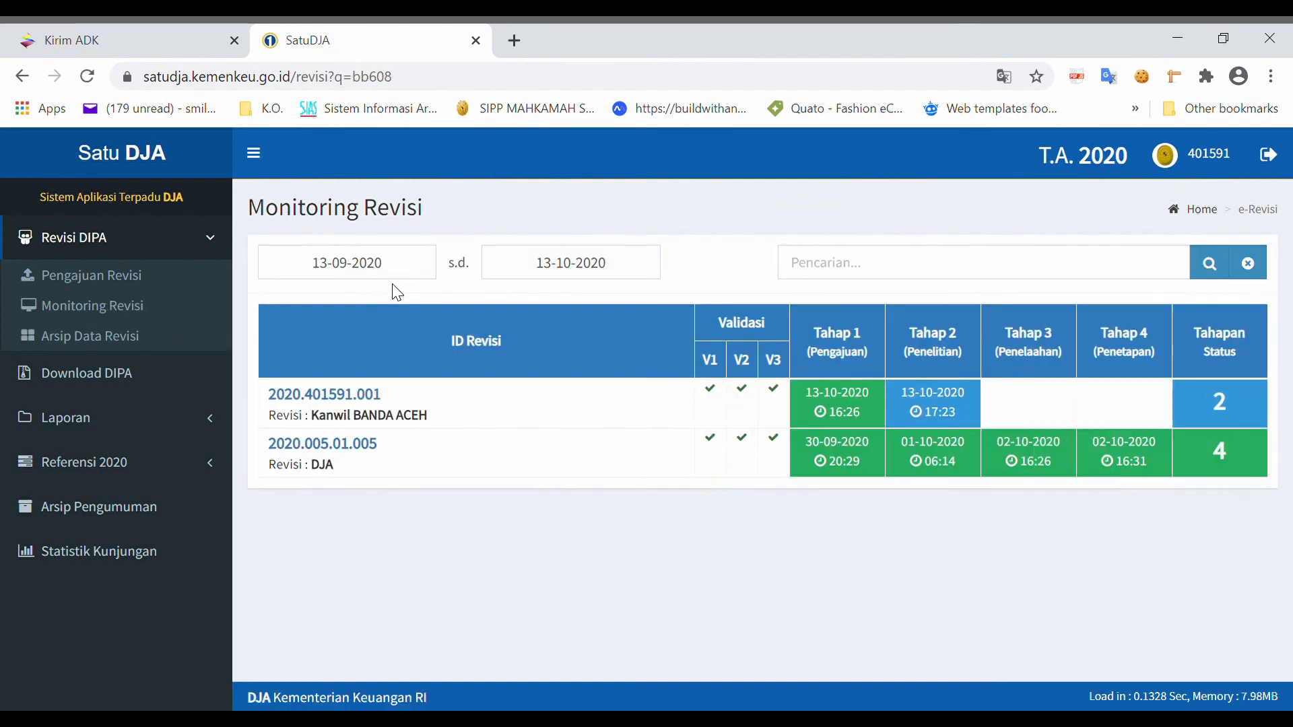
click(106, 335)
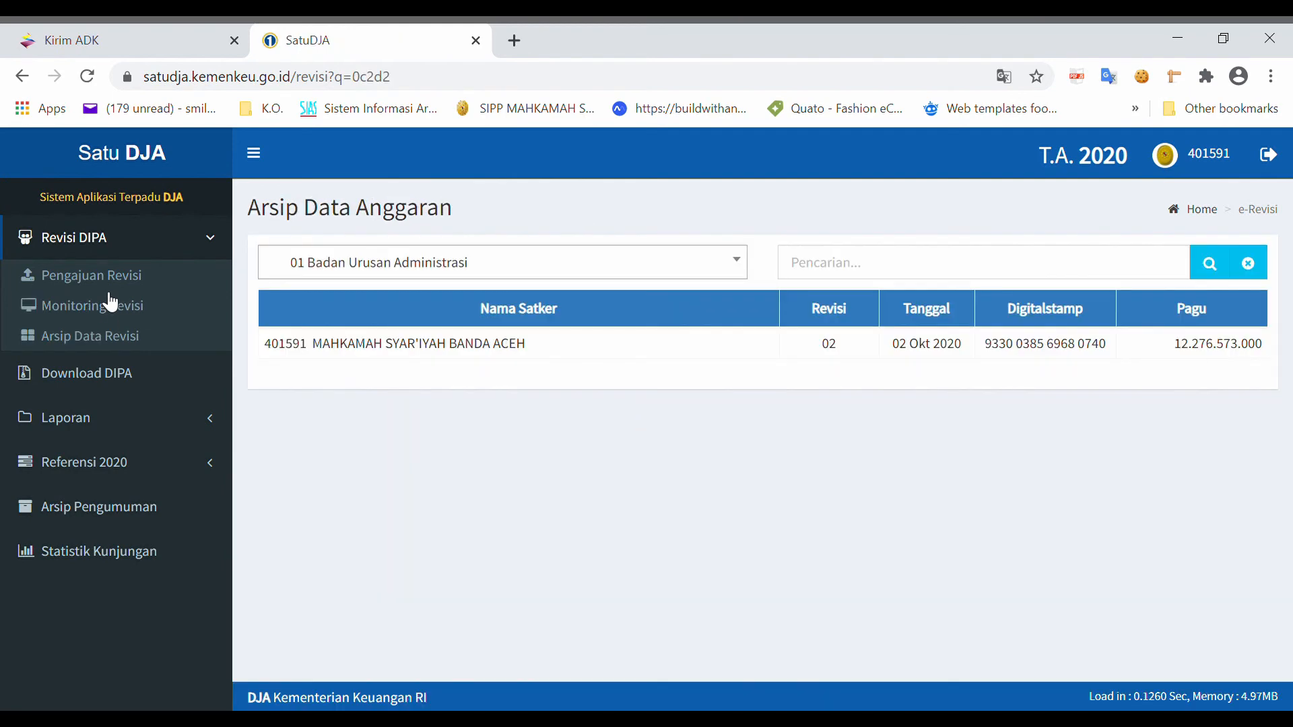
click(111, 304)
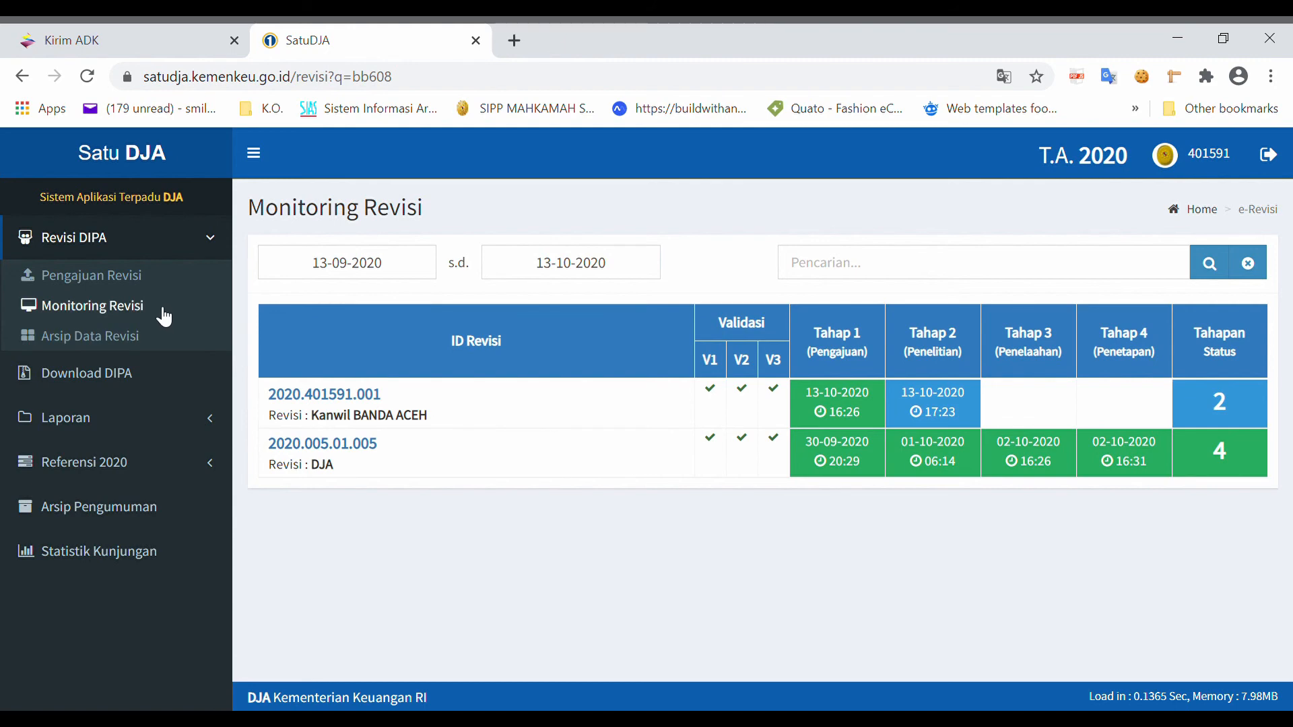
Step: Return to the Pengajuan Revisi form and review its fields and documents once more
click(150, 277)
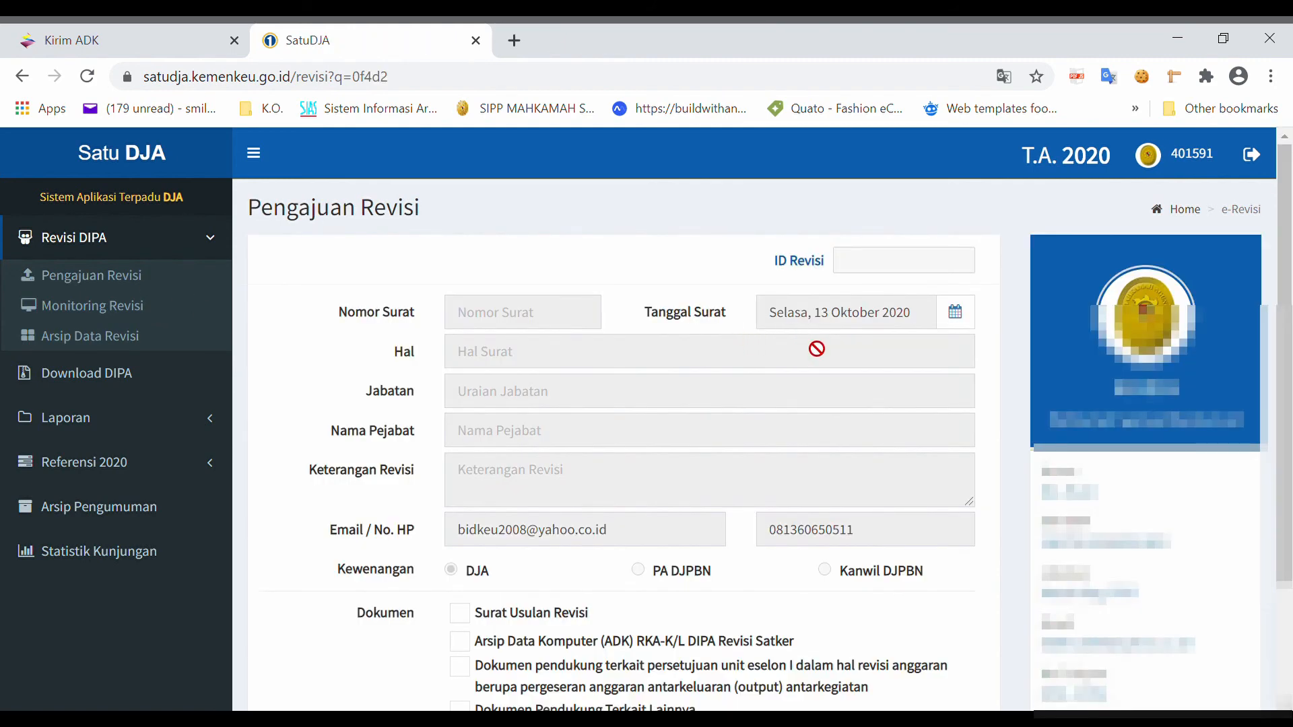
scroll(756, 424, down, 3)
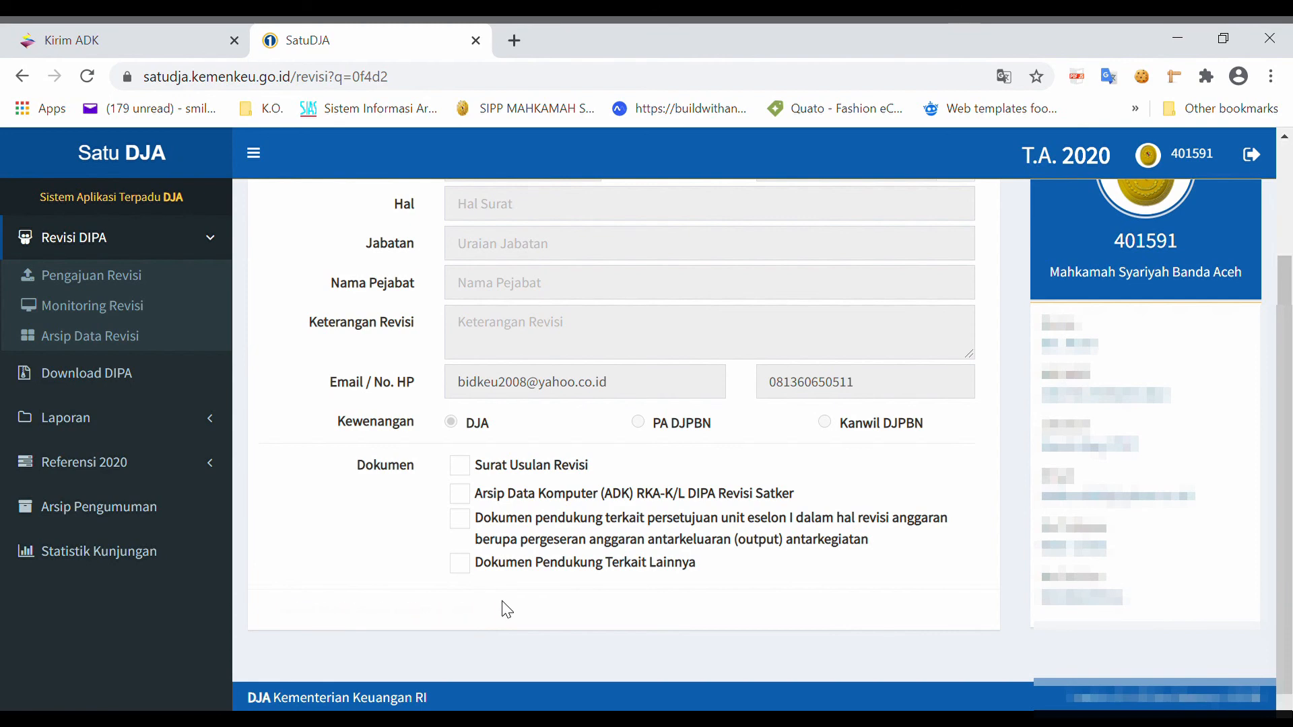
scroll(514, 596, up, 2)
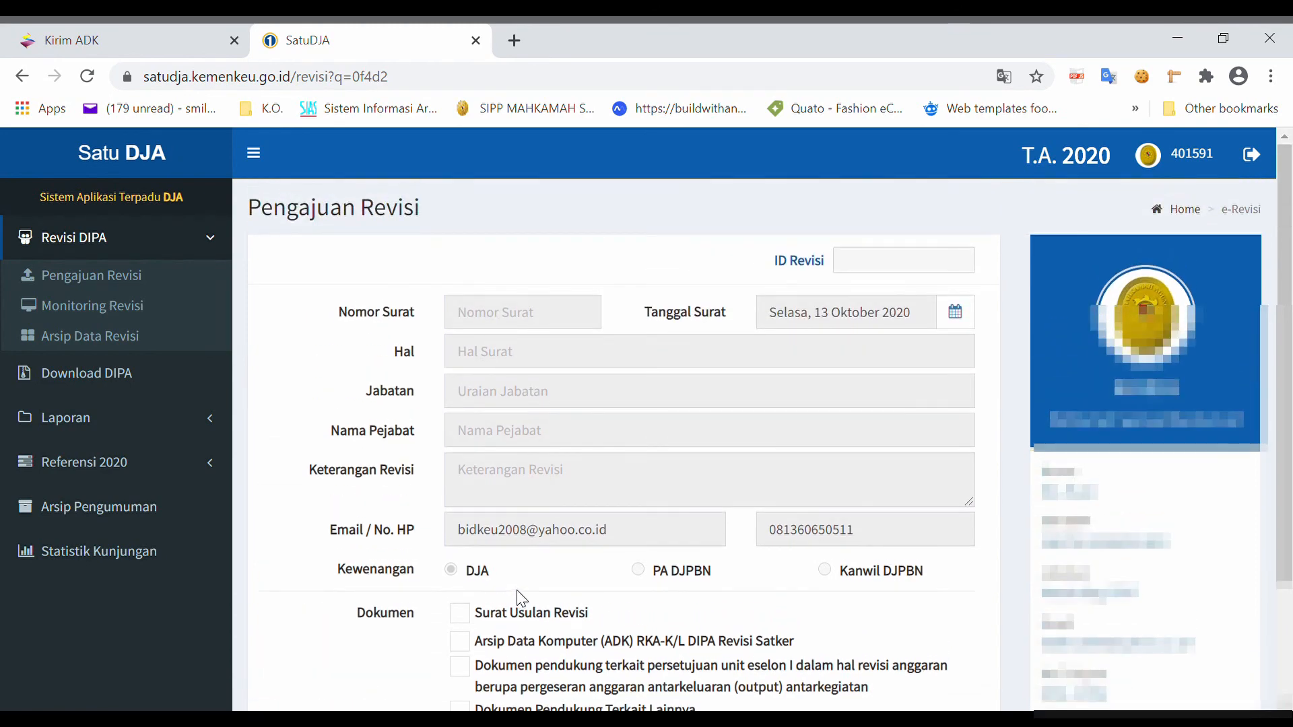